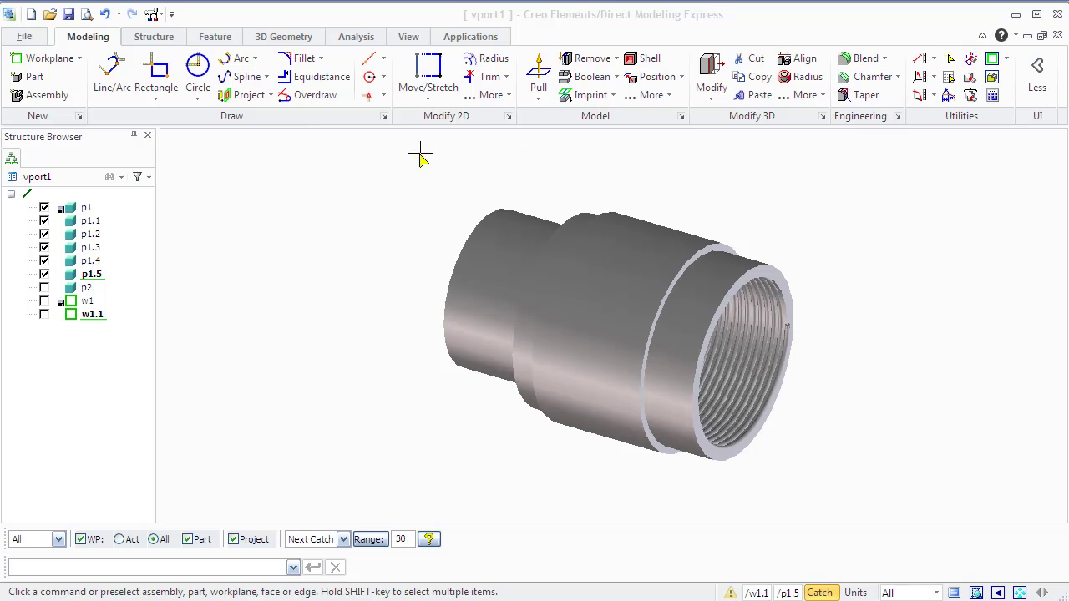
Open the View tab and zoom out with the mouse wheel so the threaded fitting appears smaller.
click(400, 36)
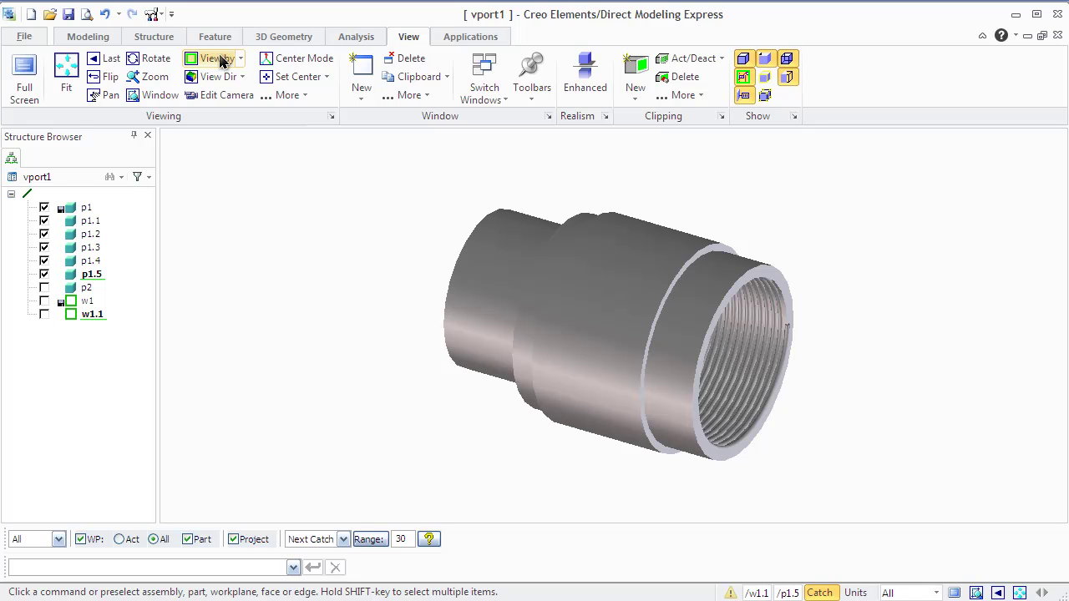
click(70, 74)
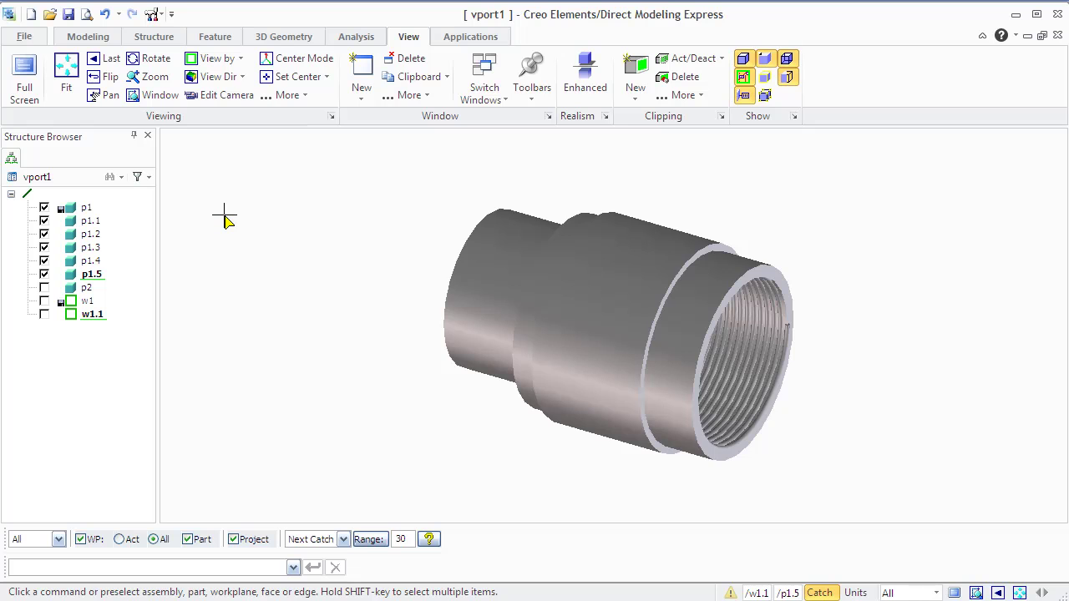
scroll(224, 219, down, 1)
scroll(224, 219, down, 1)
scroll(224, 219, down, 1)
scroll(224, 219, down, 1)
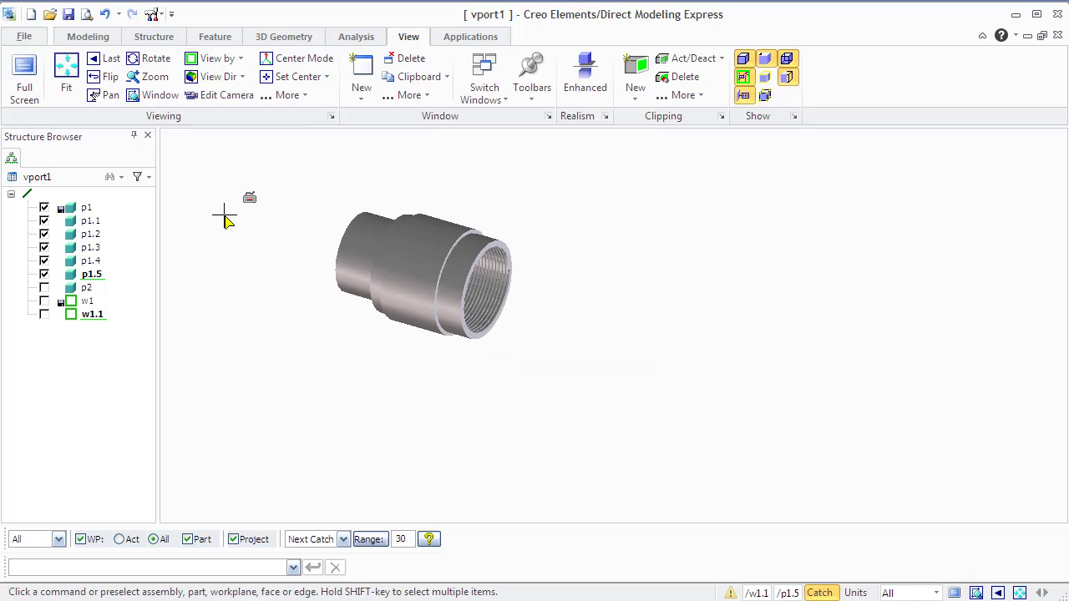
Fit the model, return to the last view, and flip it to show the holed end.
click(71, 65)
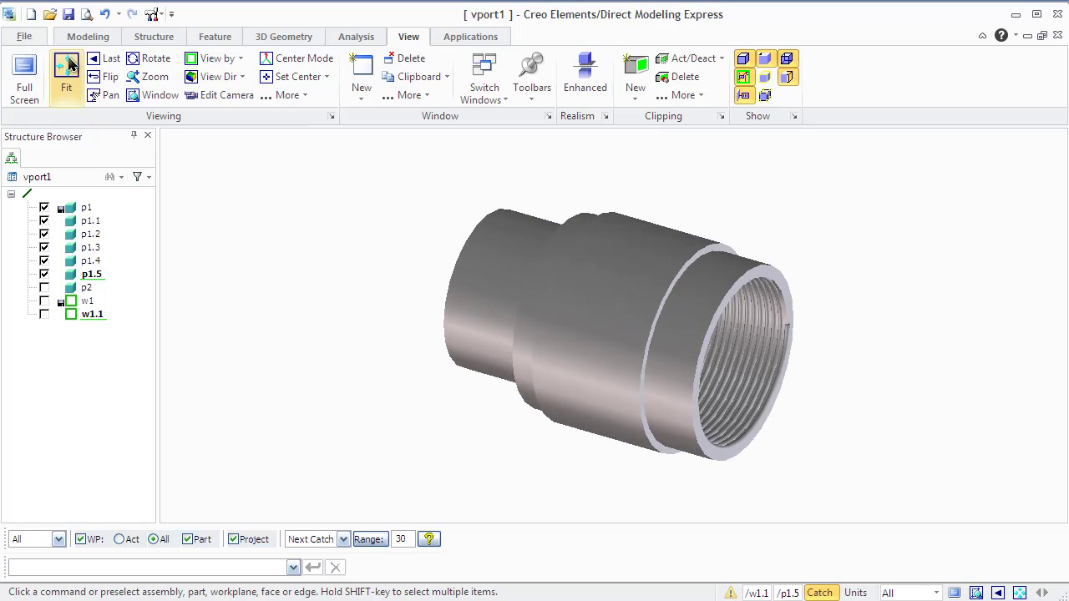
click(94, 64)
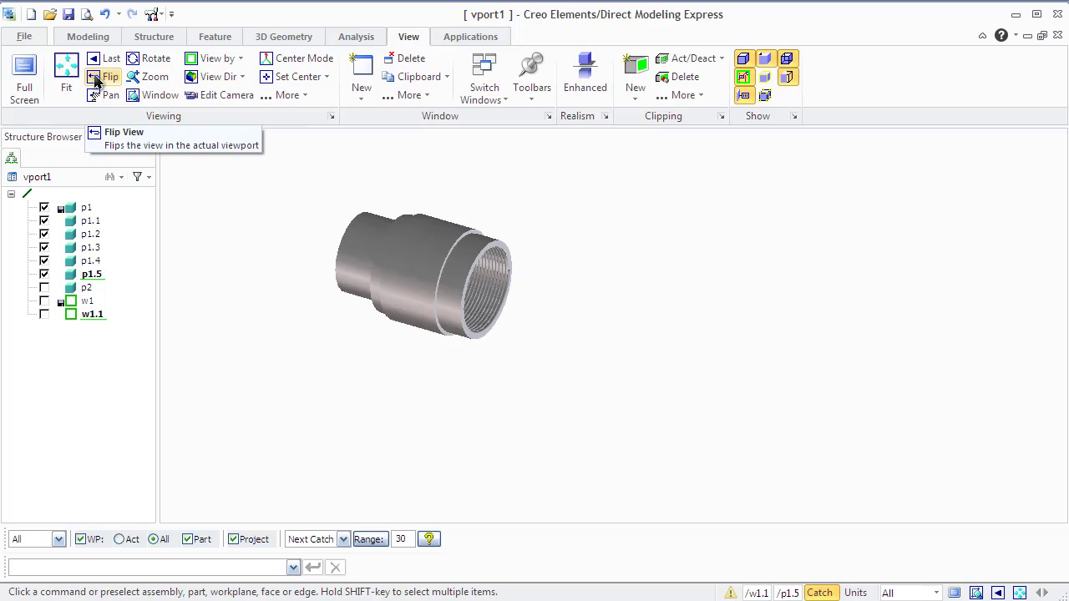
click(95, 81)
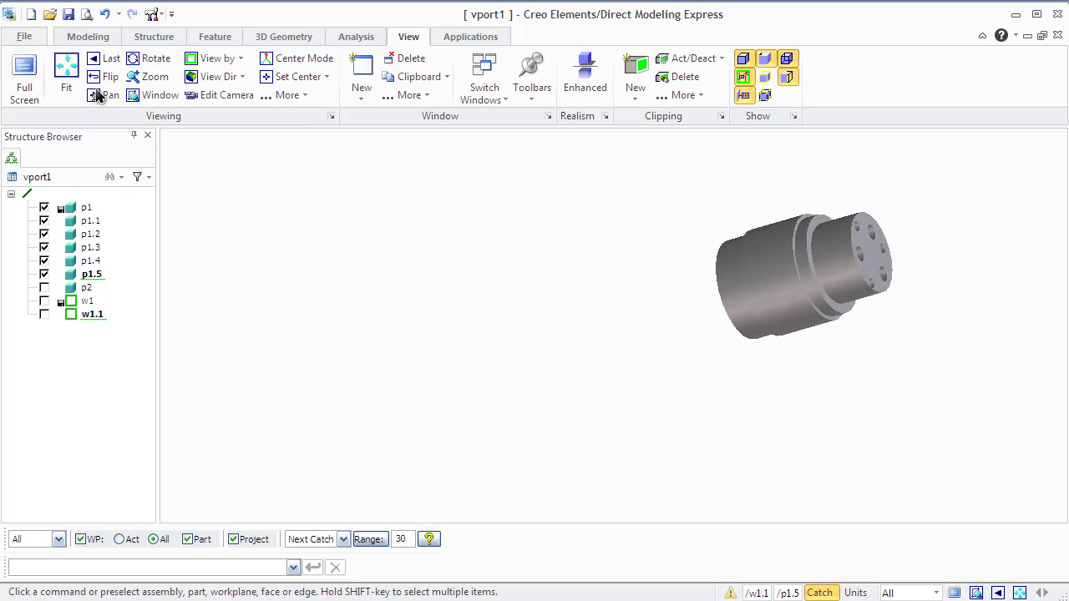
Pan the fitting left toward the viewport centre.
click(94, 94)
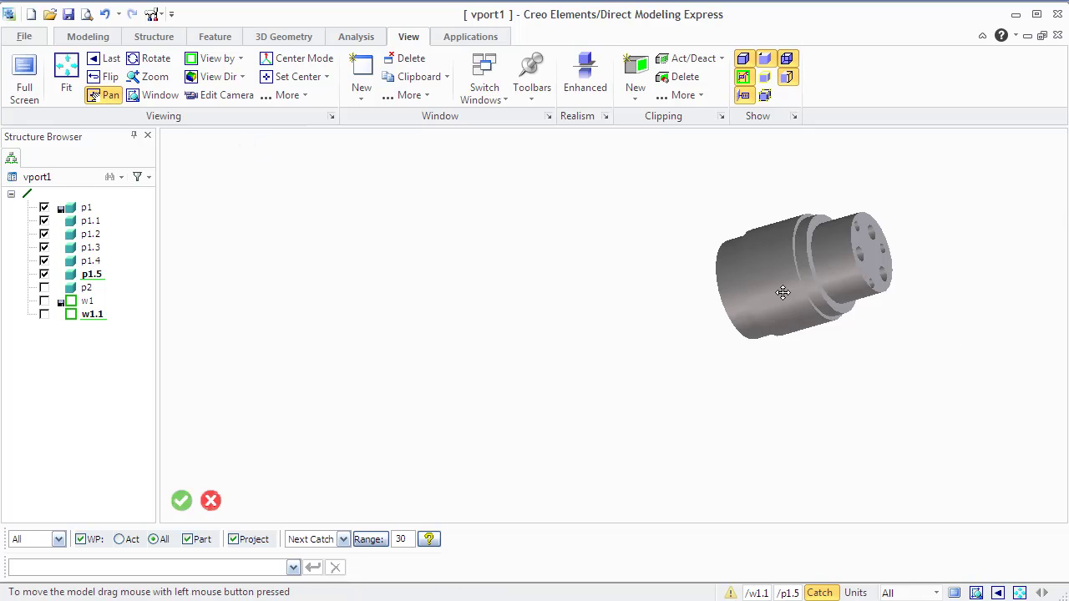
drag(783, 293, 617, 298)
middle_click(590, 294)
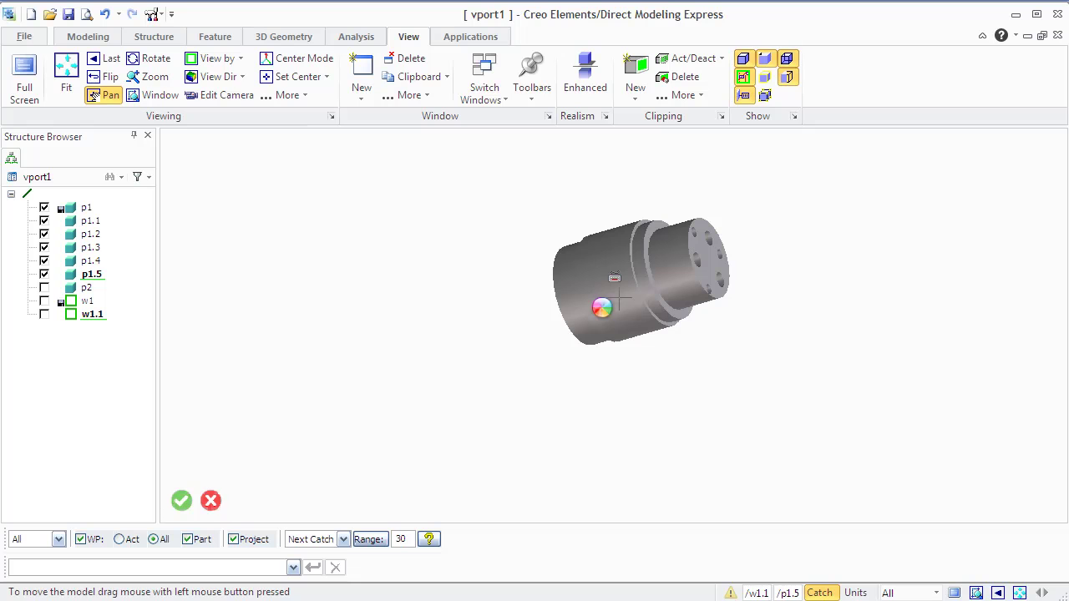
View the fitting by Current WP & Fit, then switch to the isometric XYZ view direction.
click(240, 57)
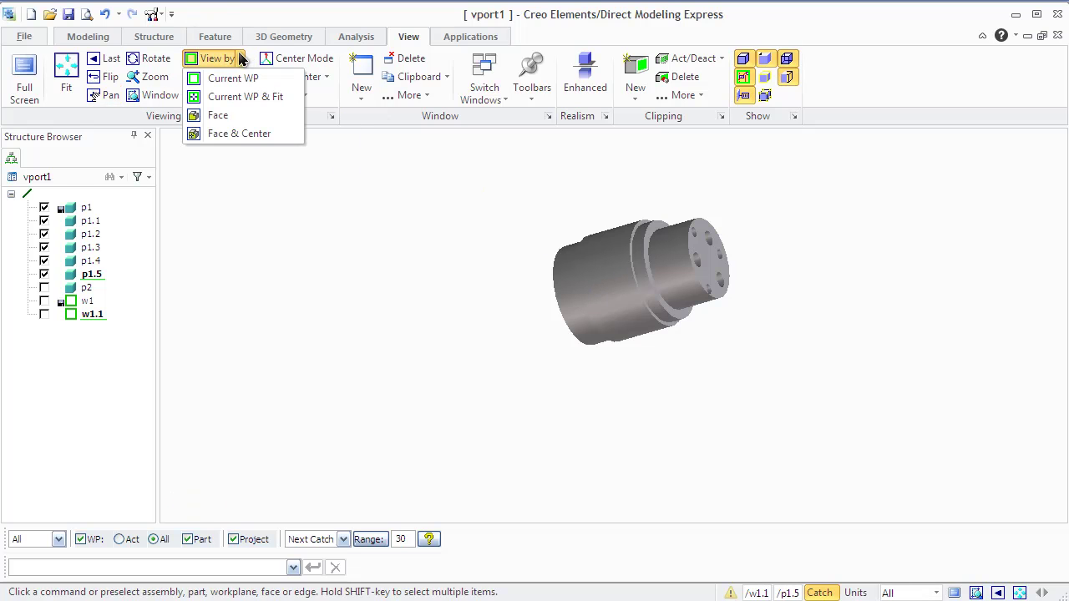
click(243, 97)
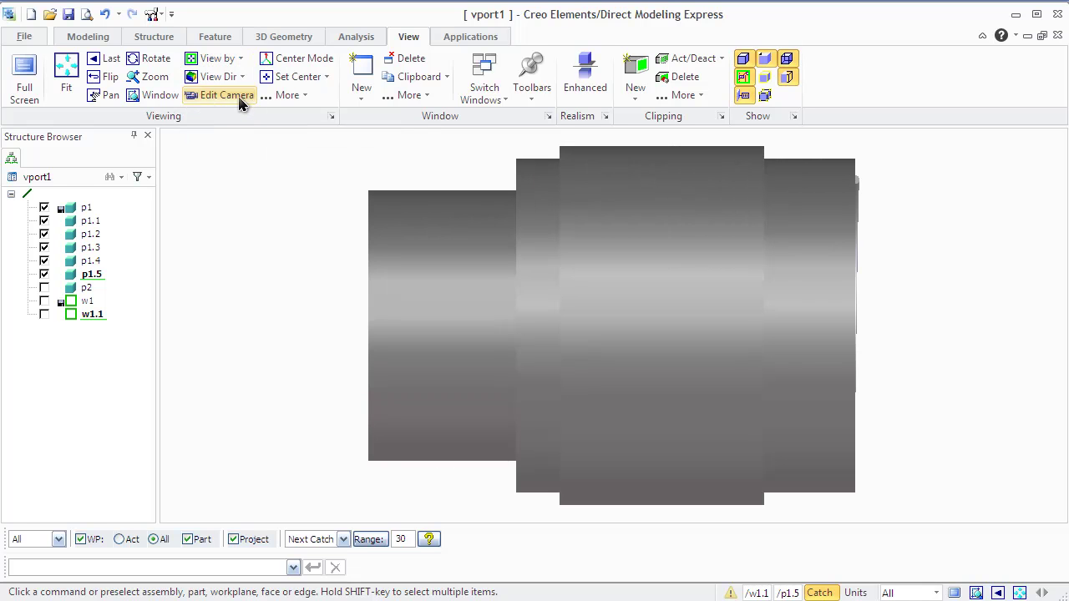
right_click(301, 241)
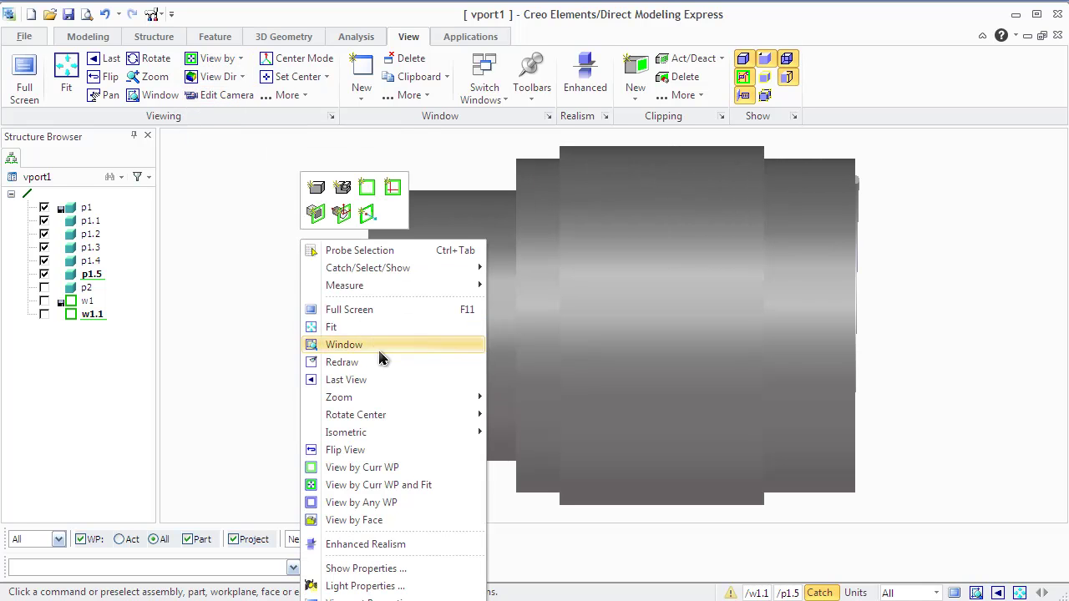
click(241, 77)
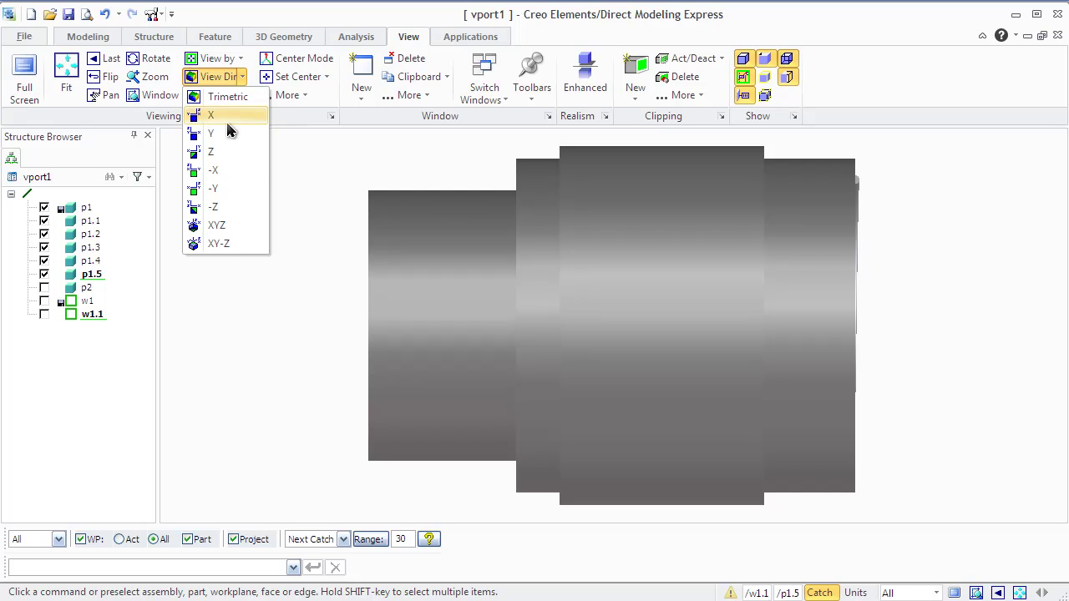
click(219, 226)
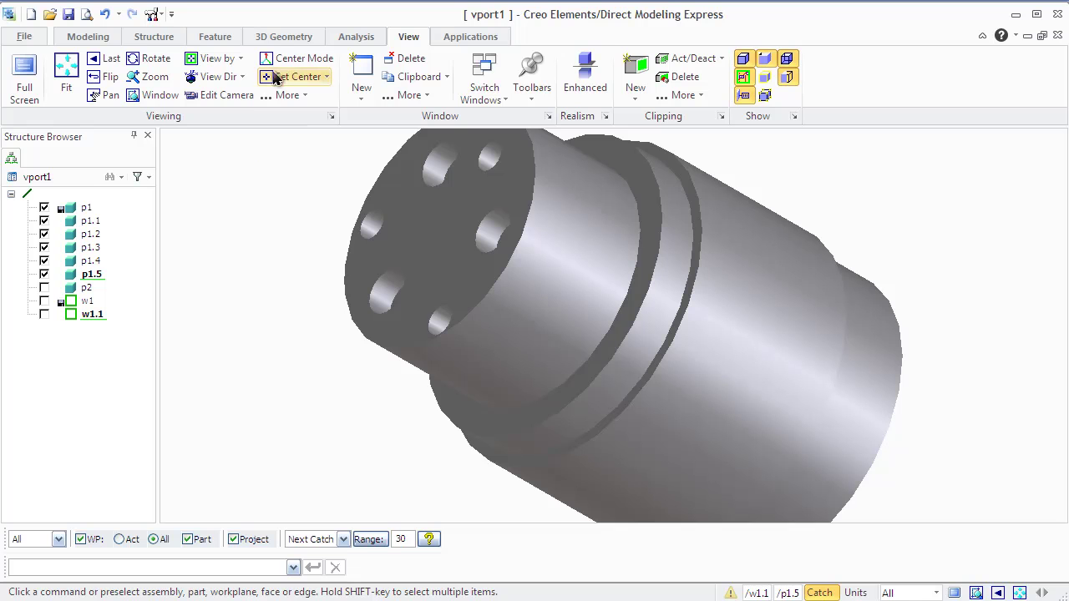
Zoom in 5, zoom out 5, then zoom out further with the wheel.
click(300, 95)
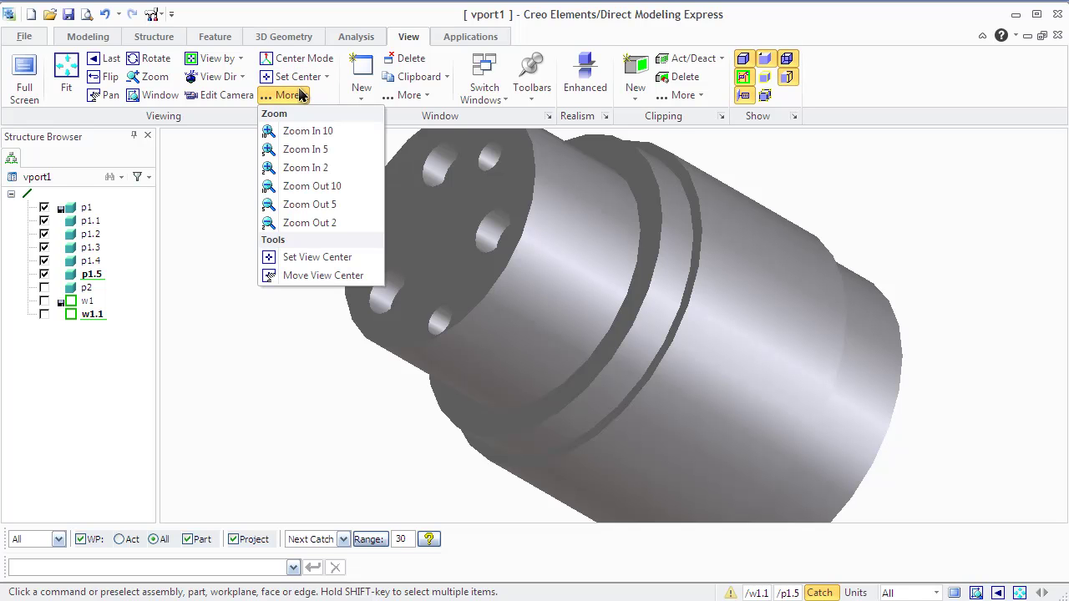
click(306, 149)
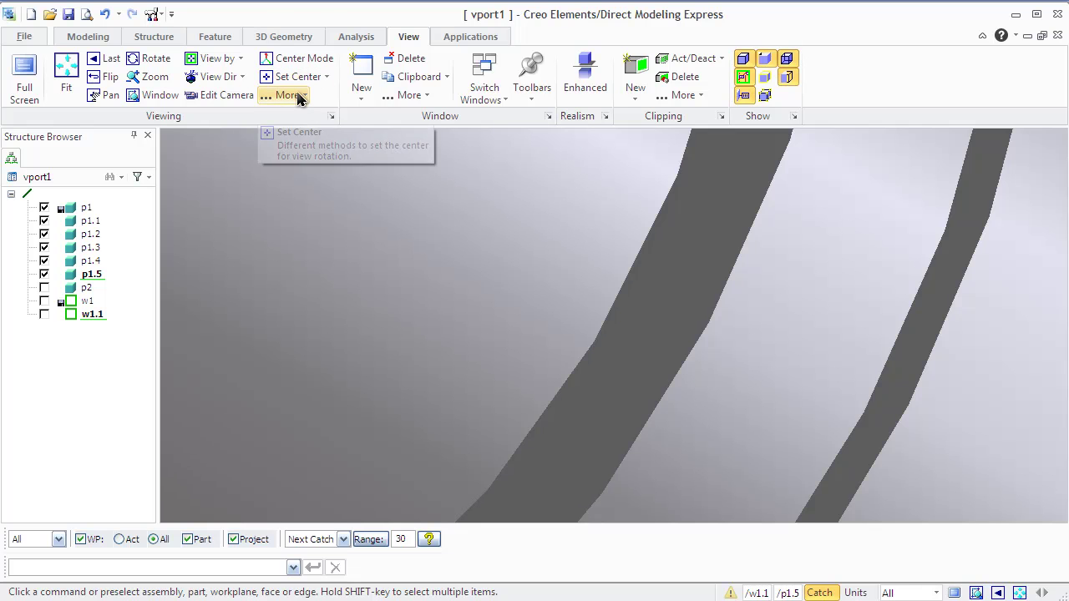
click(300, 96)
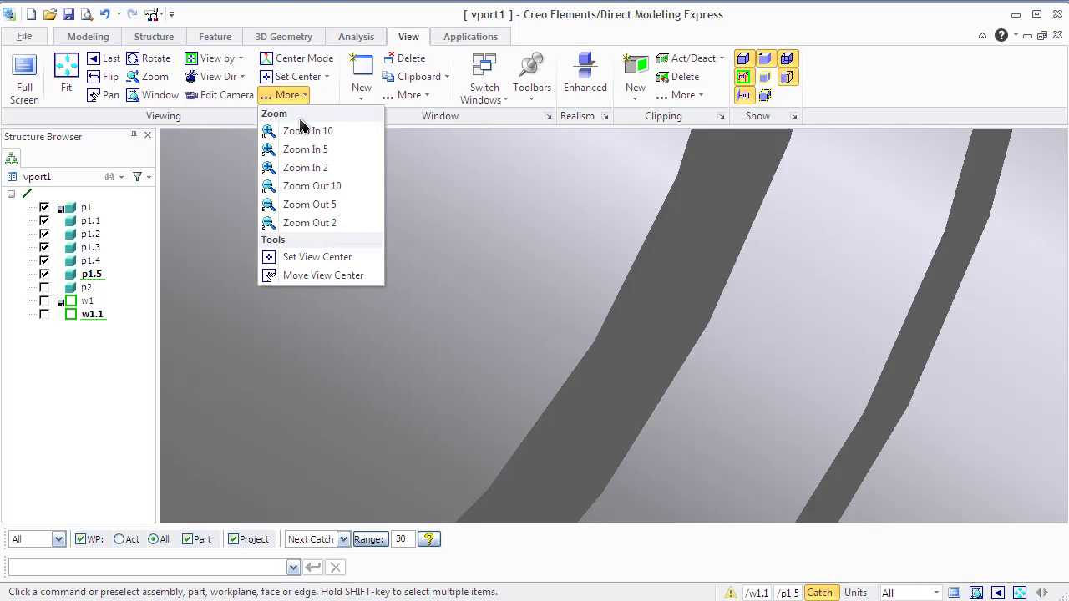
click(306, 205)
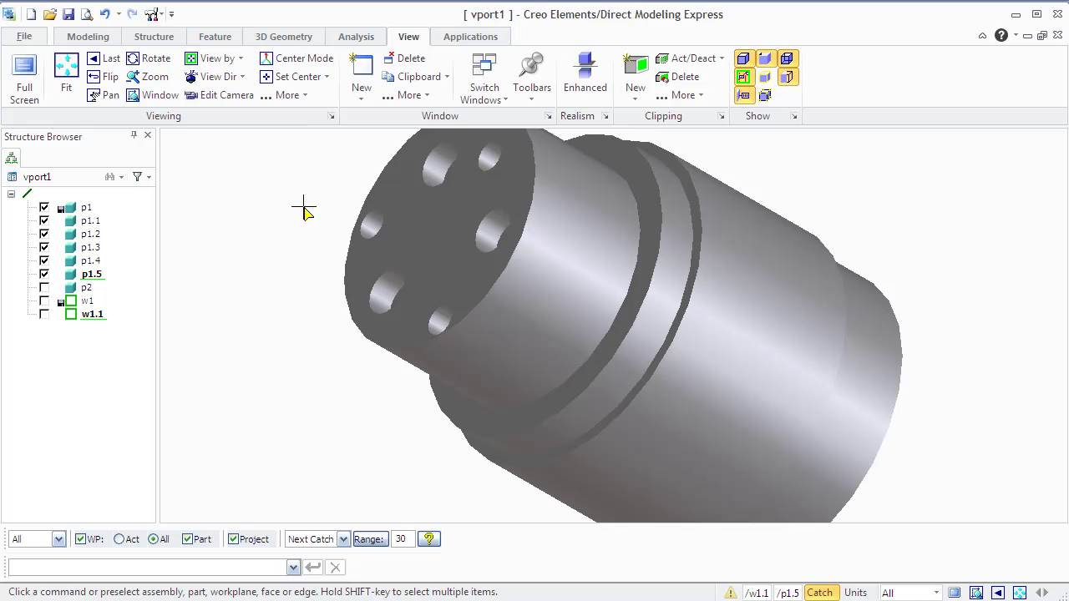
scroll(313, 233, down, 1)
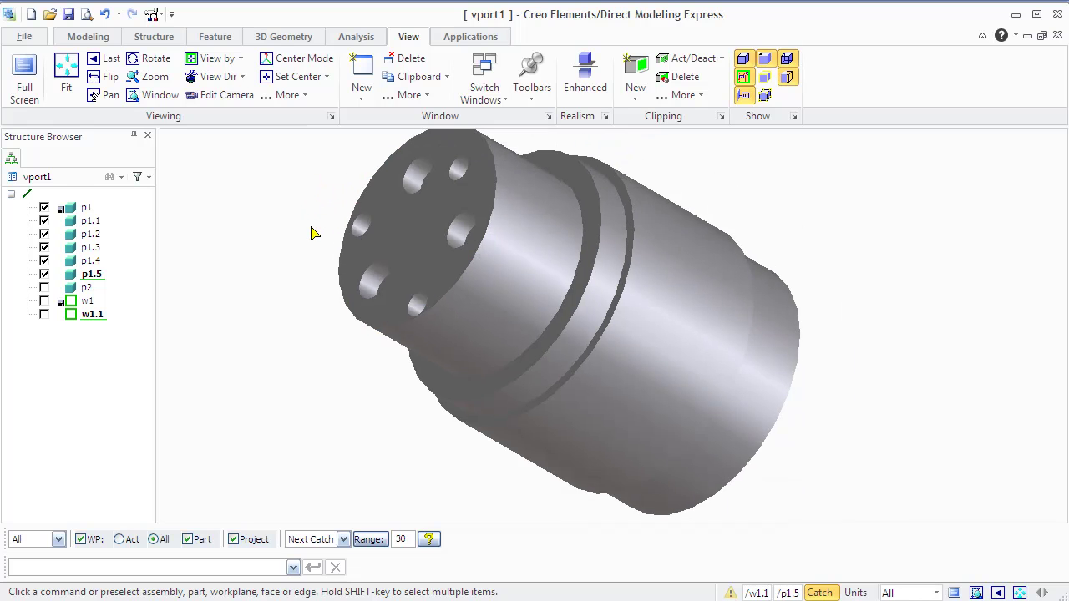
scroll(313, 233, down, 1)
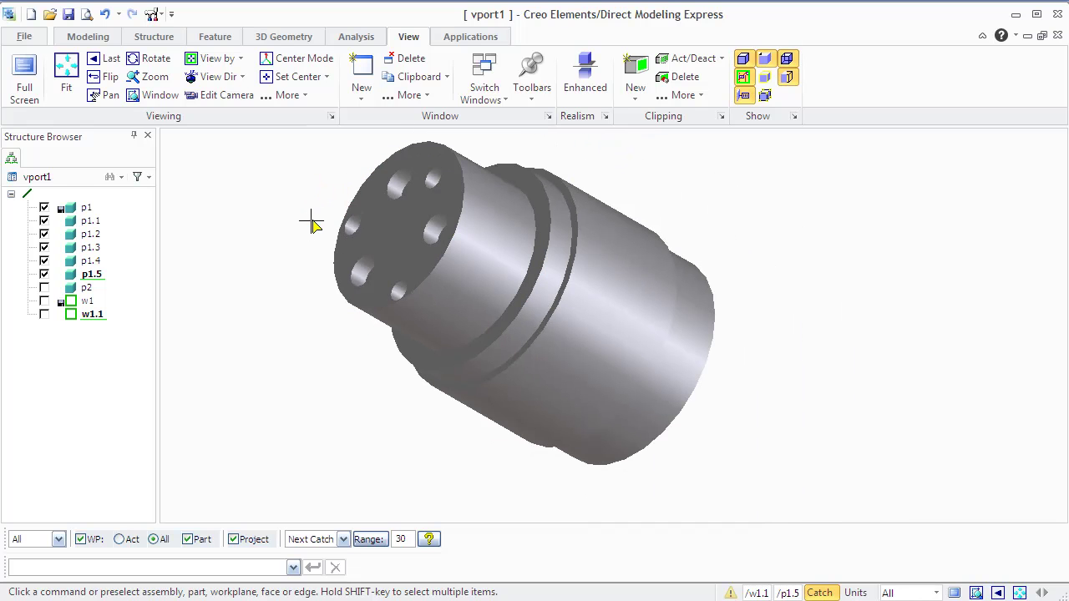
Create a second standard viewport, vport2, and restore viewports into separate windows.
click(365, 100)
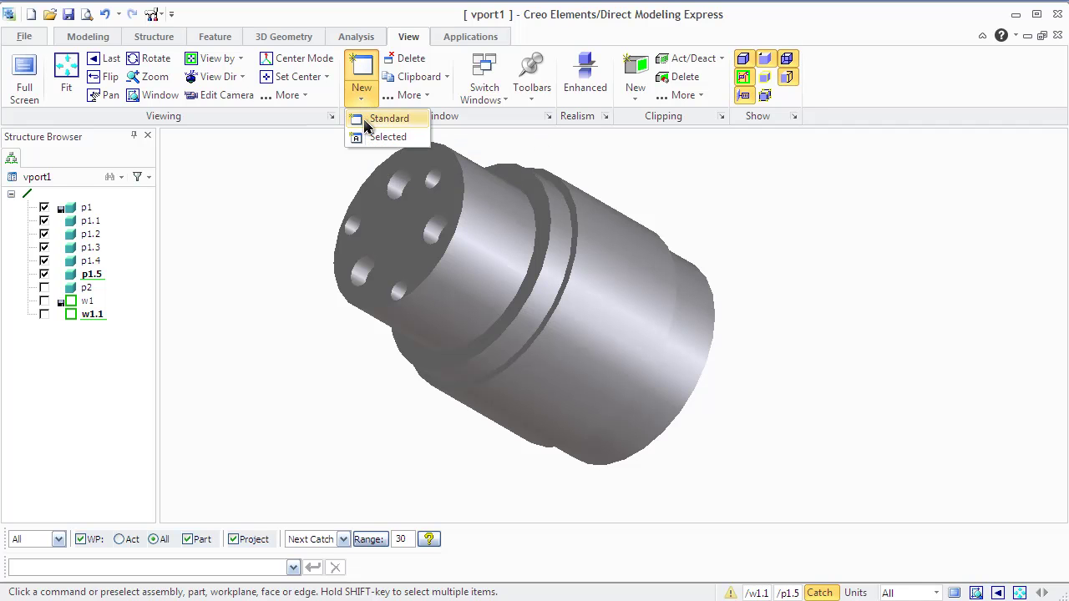
click(367, 120)
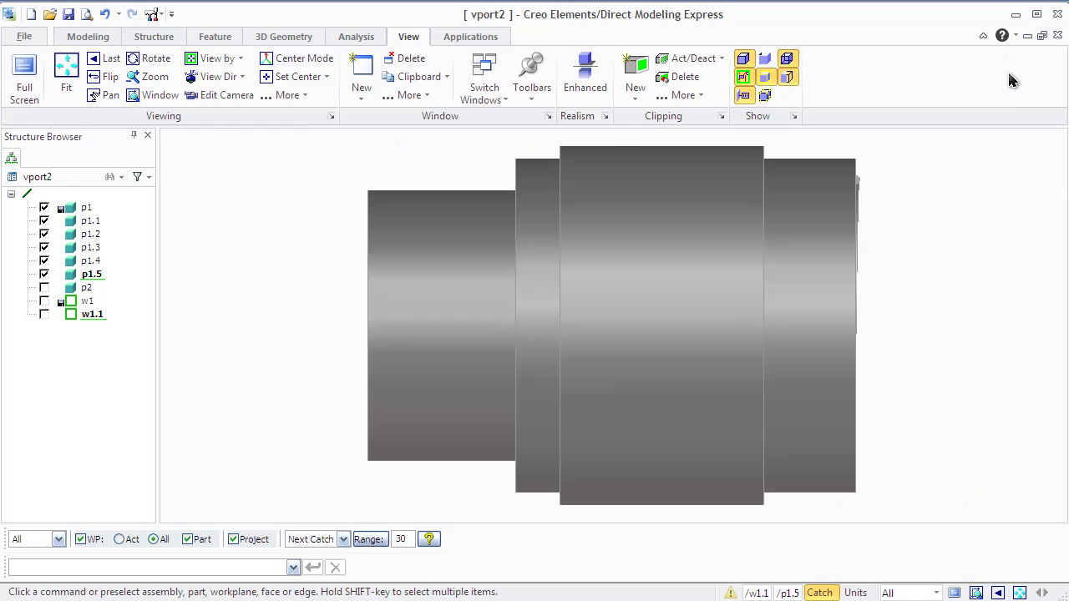
click(1043, 36)
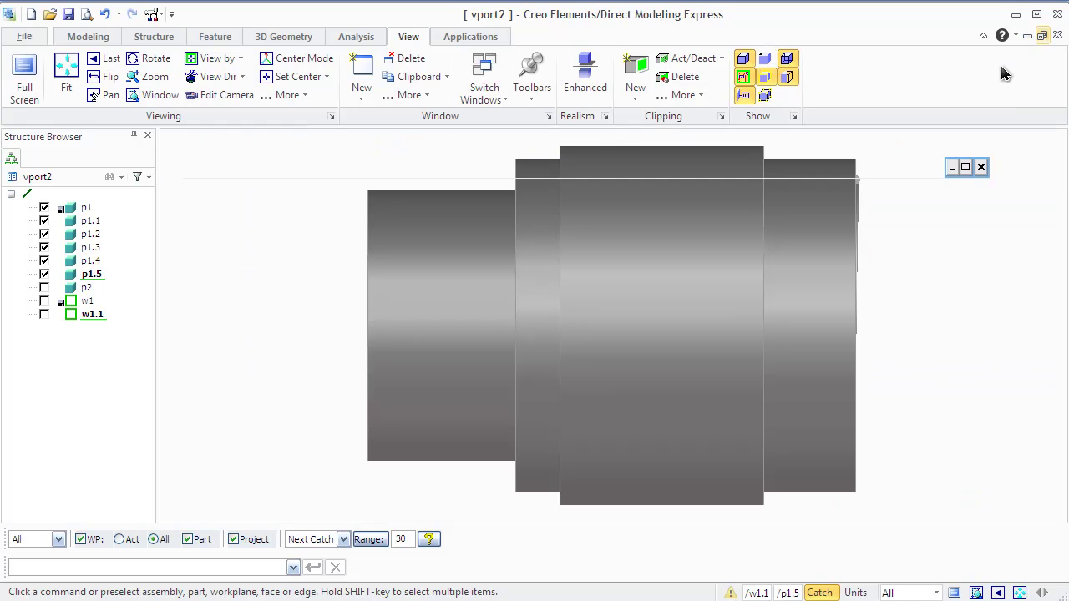
Arrange vport2 beside vport1, rotate vport2 to the threaded end, and show Window More options.
drag(875, 165, 906, 328)
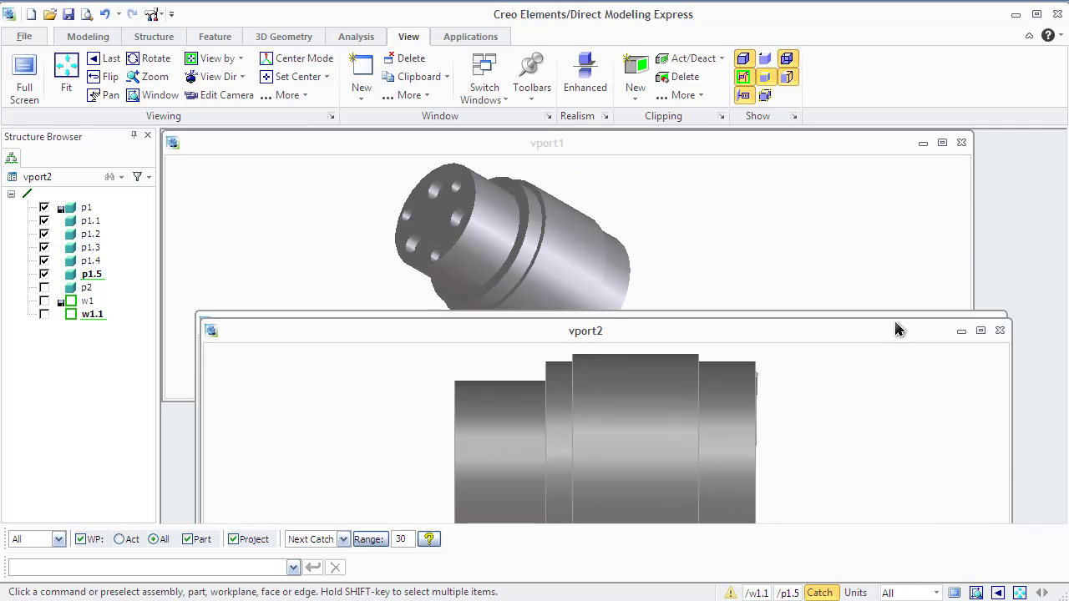
click(830, 157)
drag(840, 148, 839, 142)
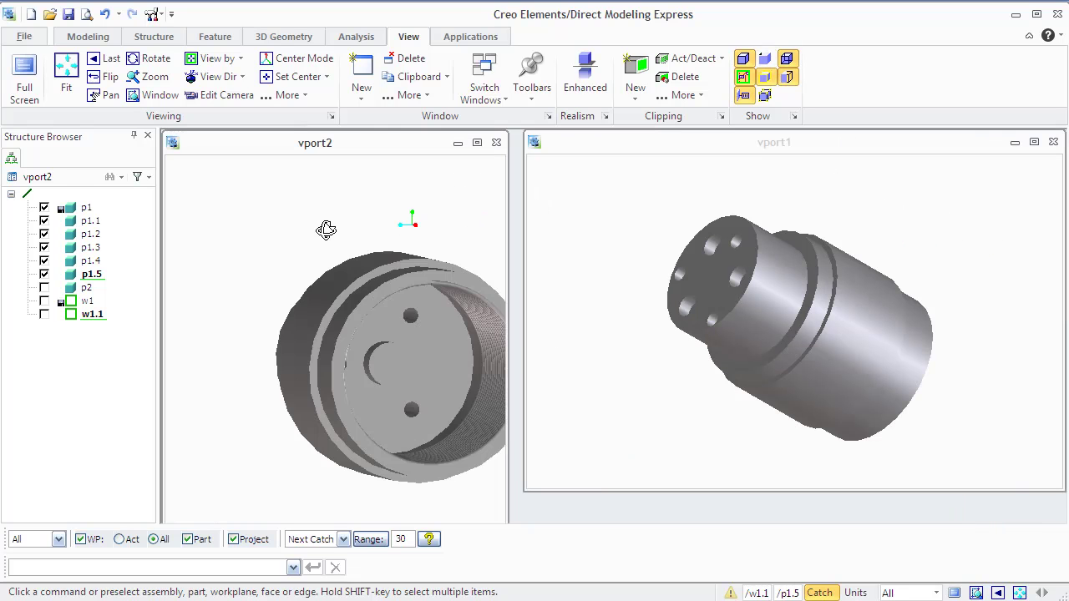
middle_drag(326, 229, 301, 242)
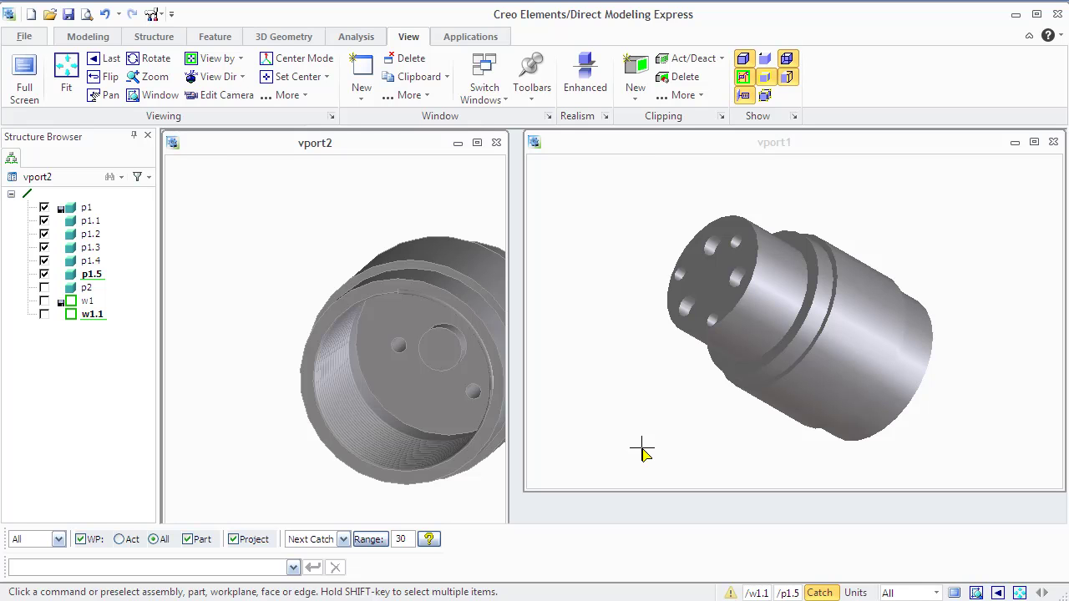
click(430, 96)
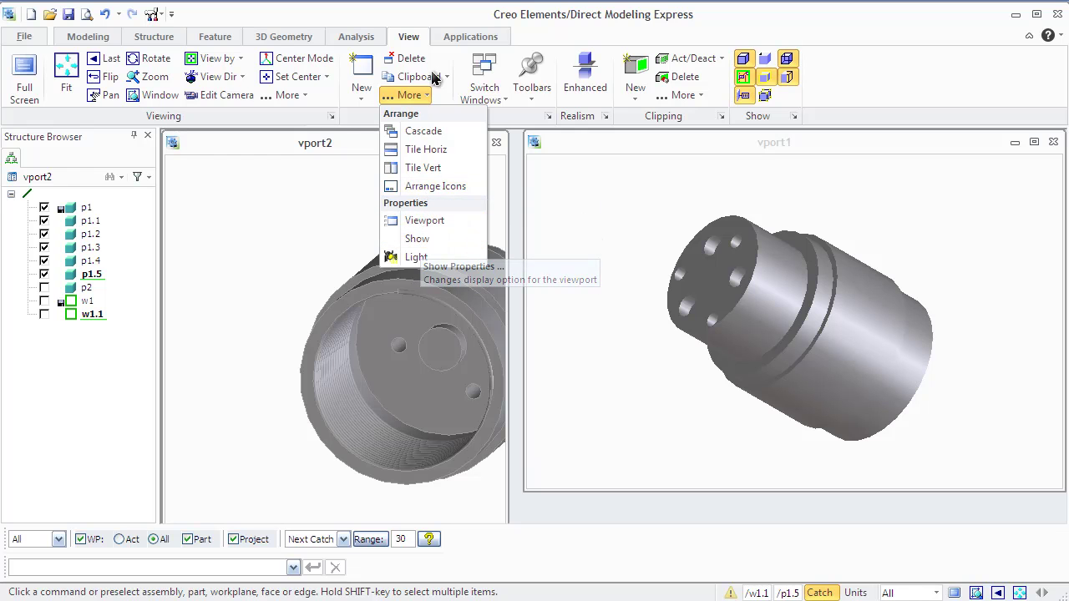
Create a new viewport from the selected one named 'creo' and move its window aside.
click(358, 102)
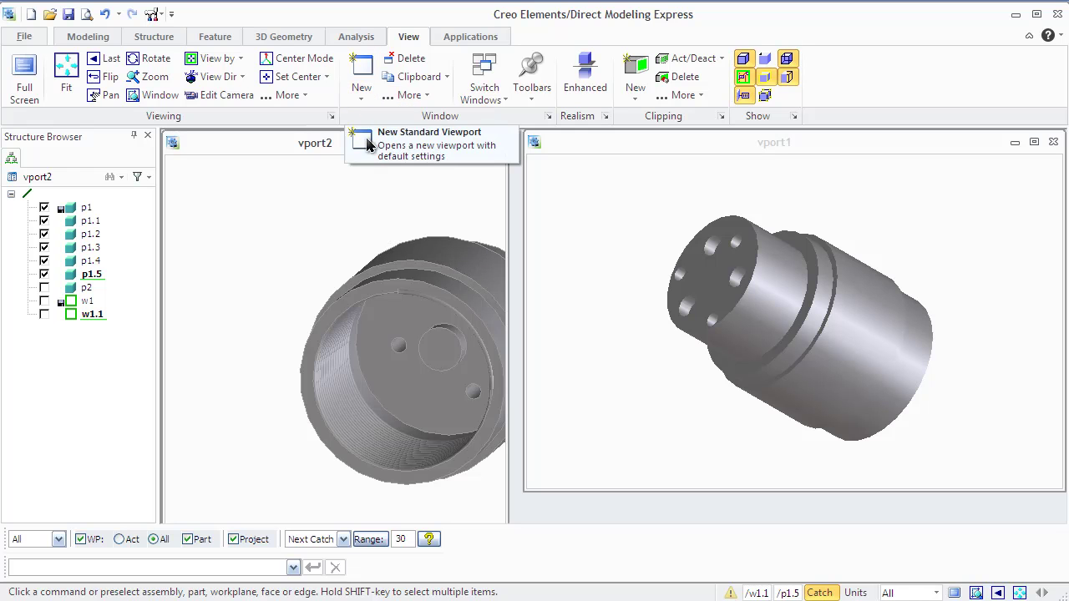
click(363, 99)
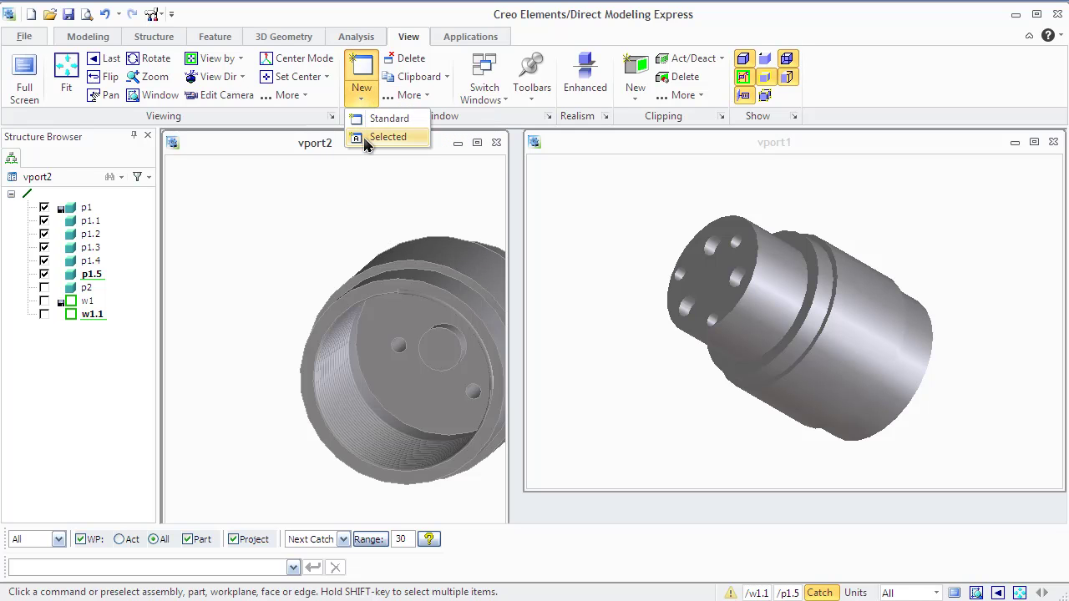
click(371, 137)
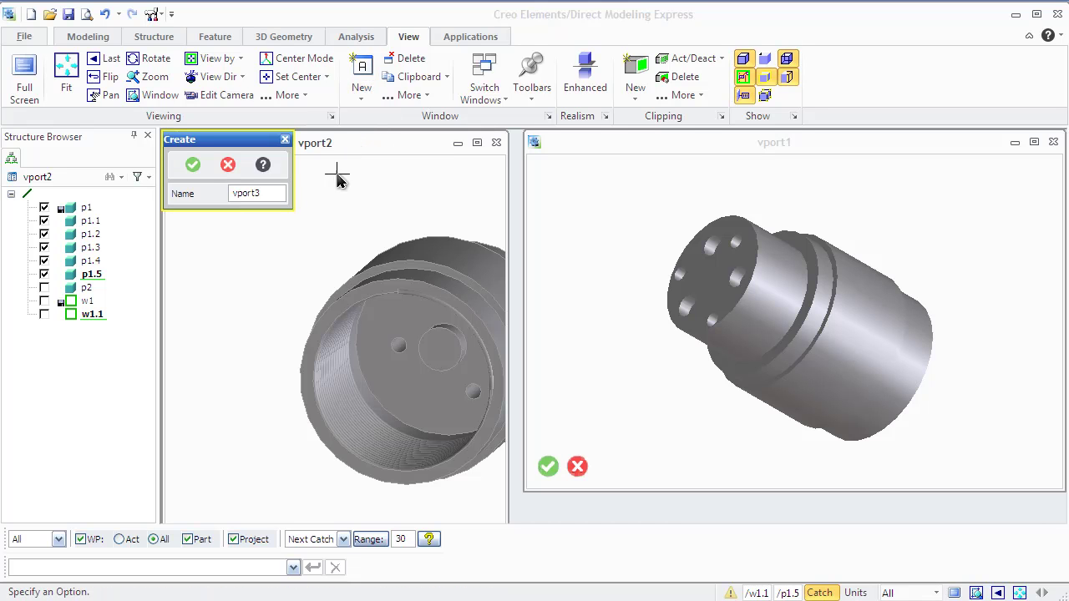
double_click(235, 193)
text(creo)
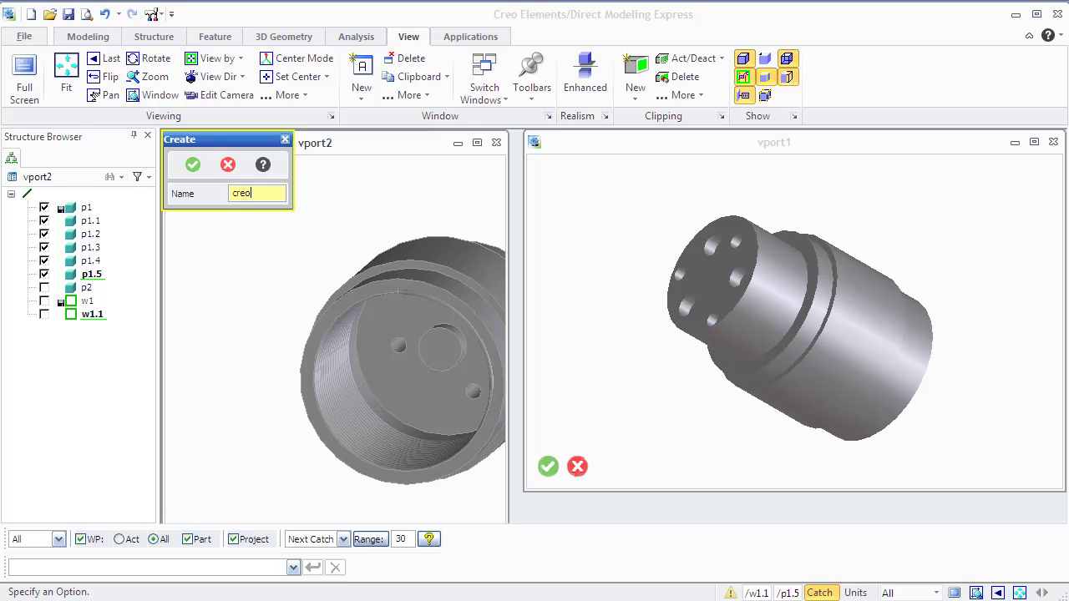
click(193, 165)
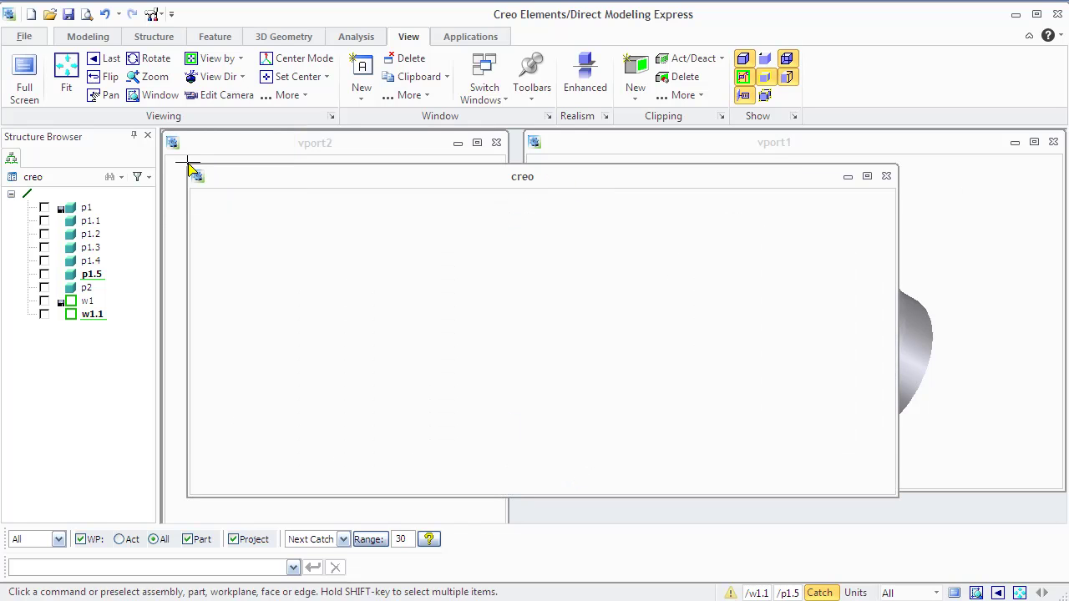
mouse_move(623, 176)
mouse_down()
mouse_move(621, 286)
mouse_move(726, 526)
mouse_up()
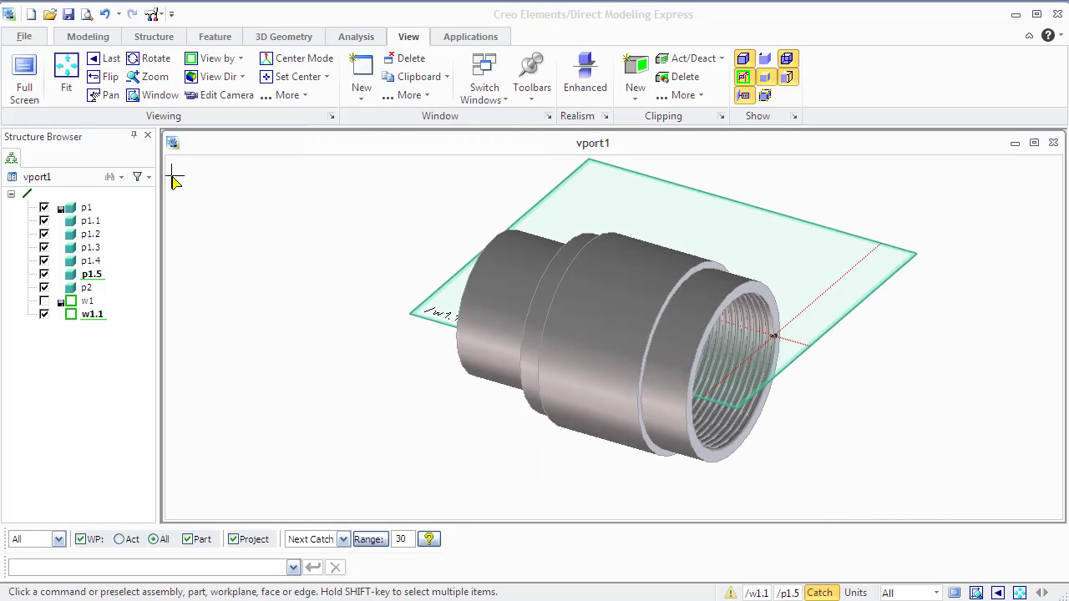
Open File > Settings > Viewport and turn off the workplane display.
click(22, 39)
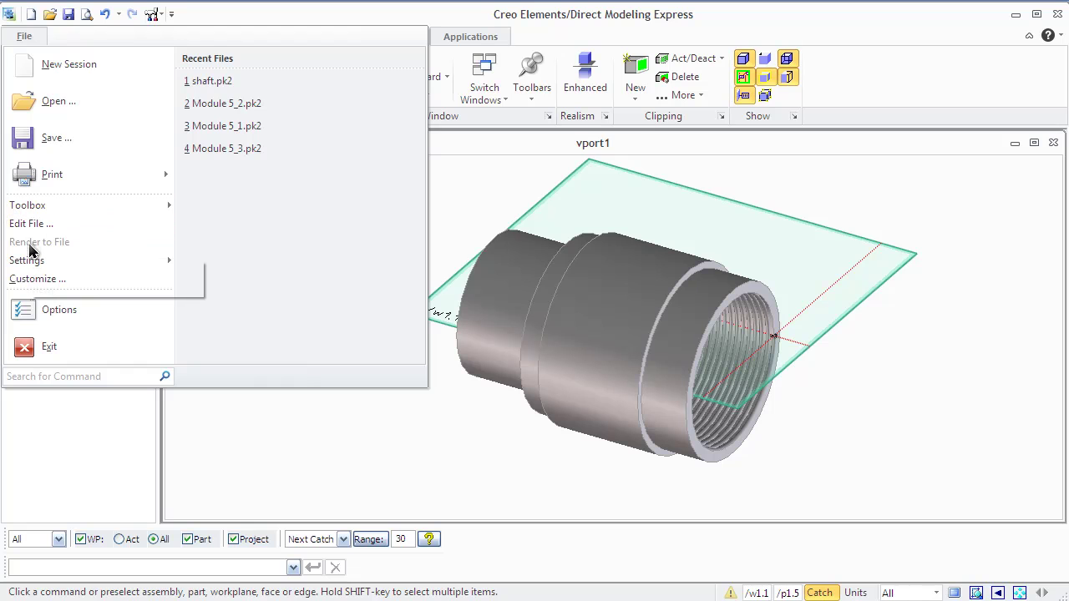
mouse_move(26, 260)
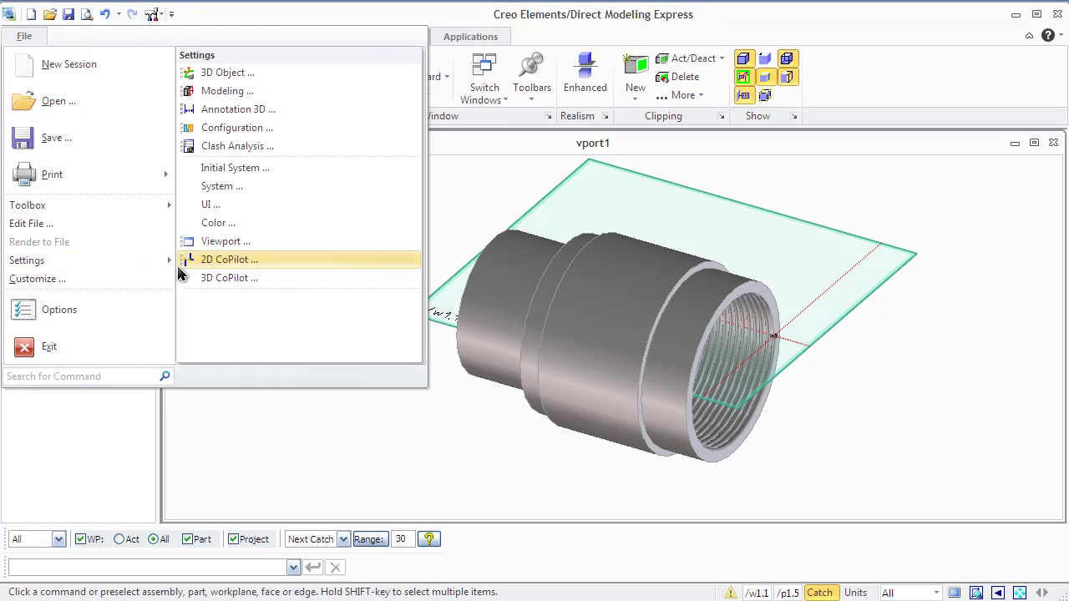
click(219, 244)
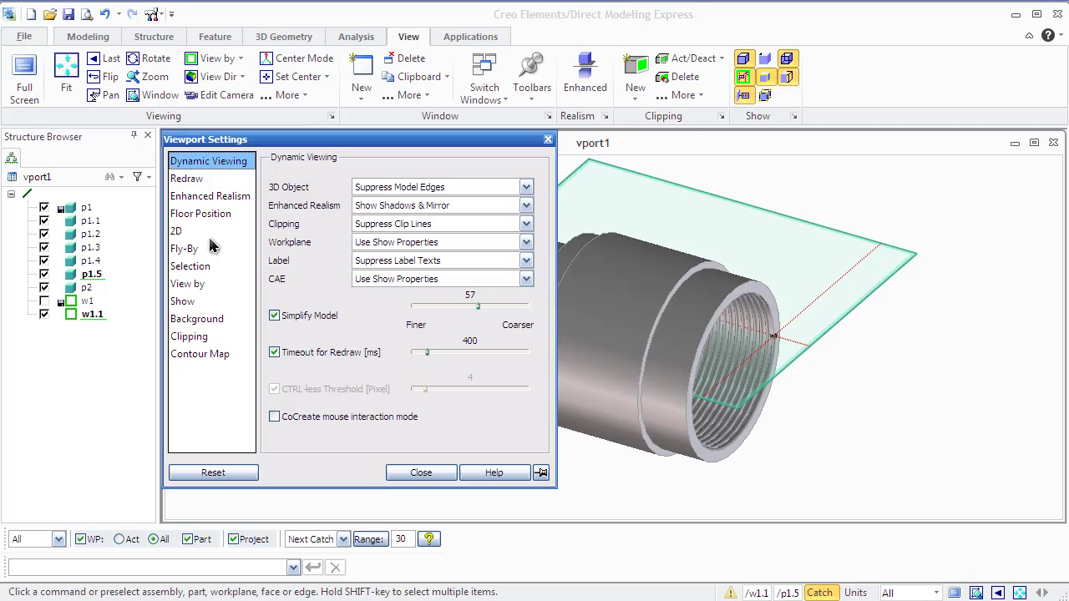
click(184, 305)
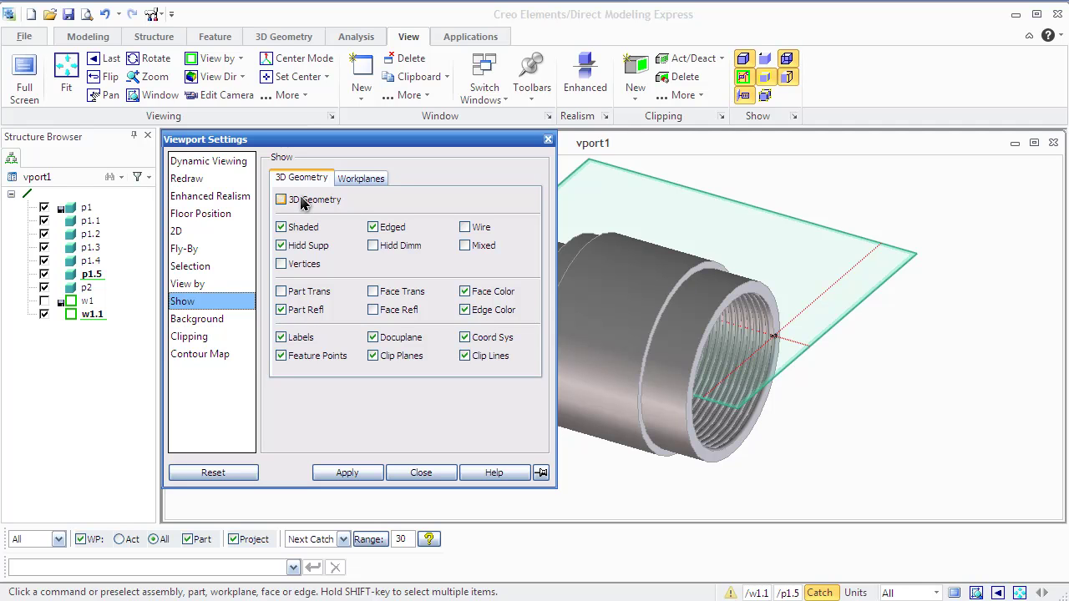
click(361, 179)
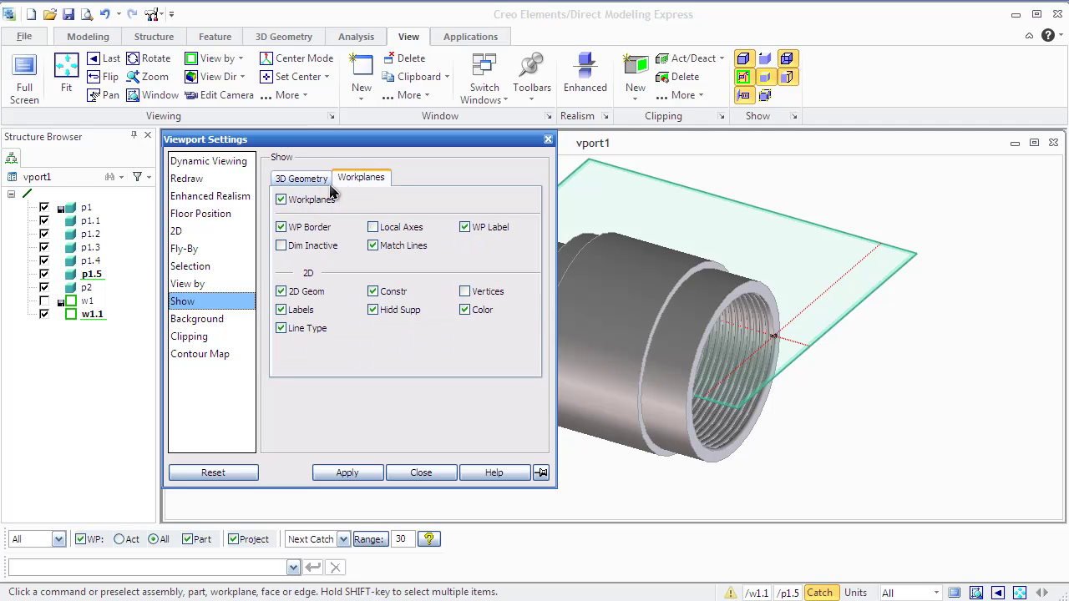
click(303, 200)
Set background Color 1 to White and close the viewport settings.
click(231, 166)
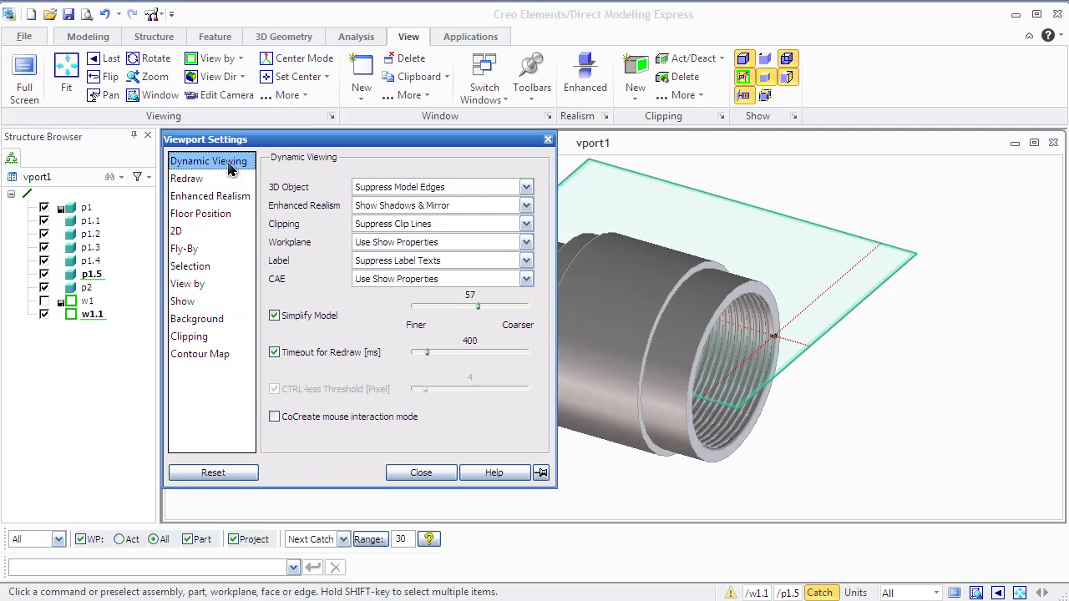
click(205, 178)
click(188, 318)
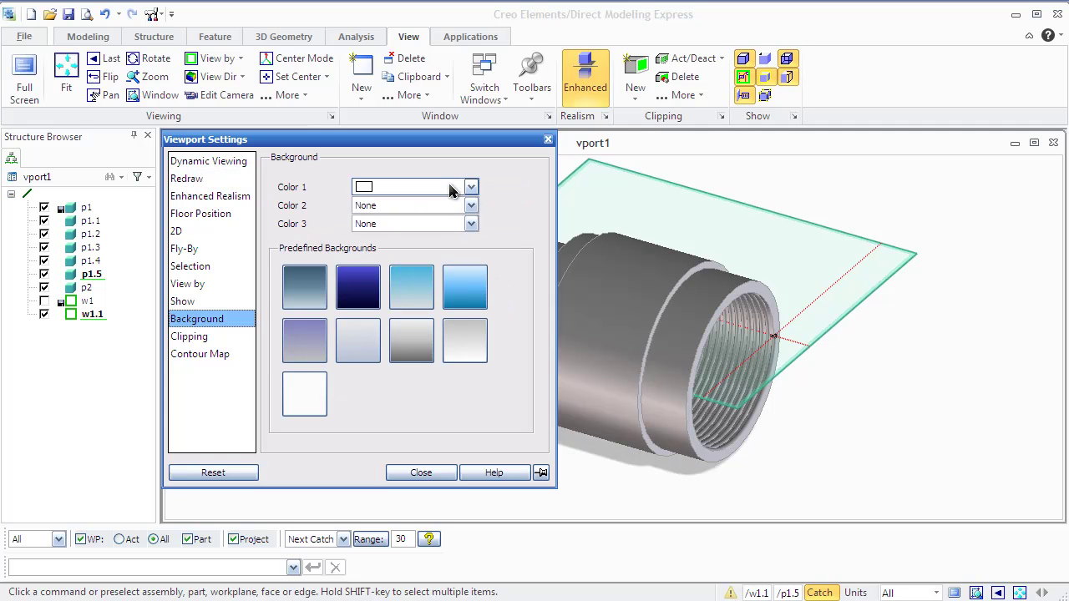
click(475, 189)
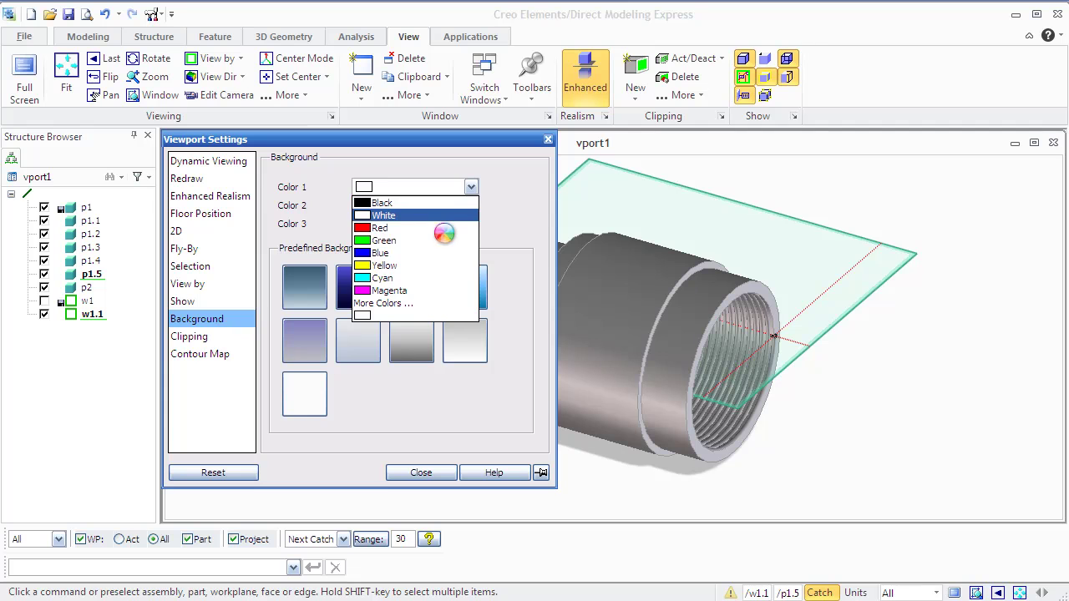
click(443, 210)
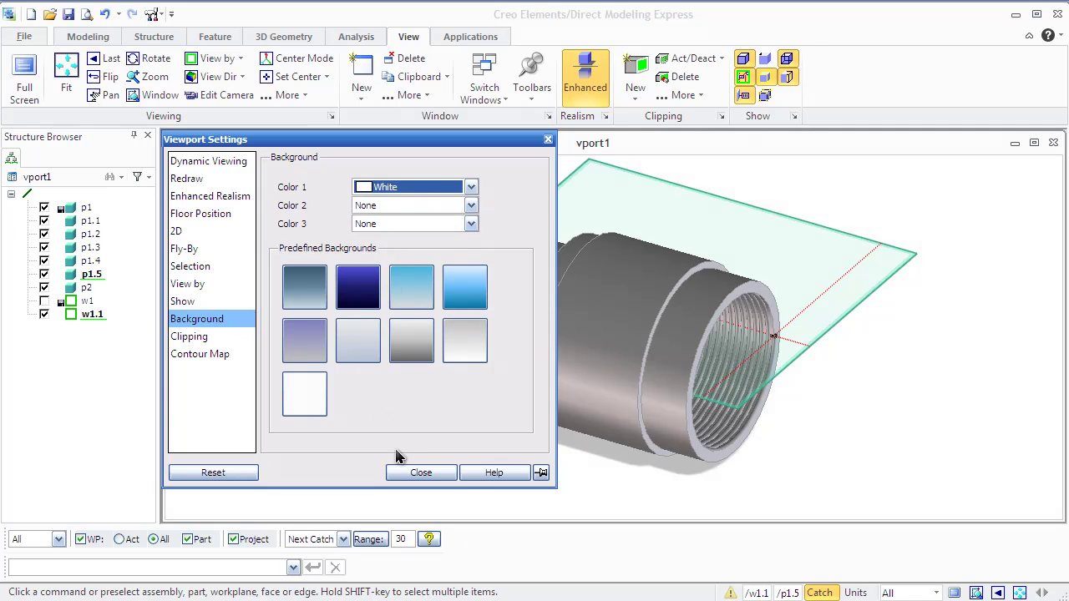
click(439, 473)
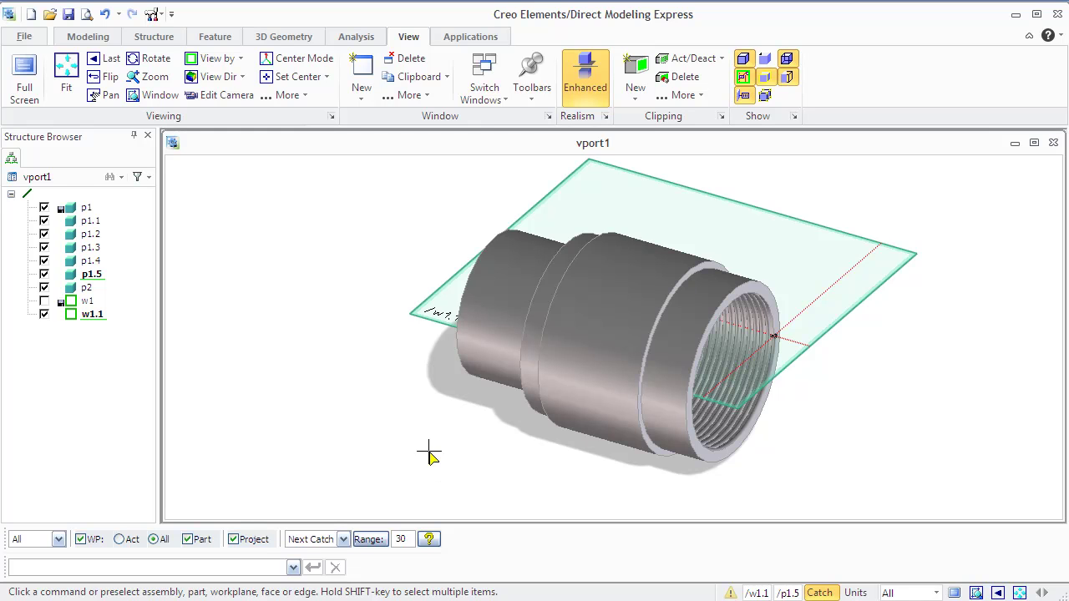
In vport1's Light Properties, select light 5, make it positional, and start choosing its colour.
right_click(275, 219)
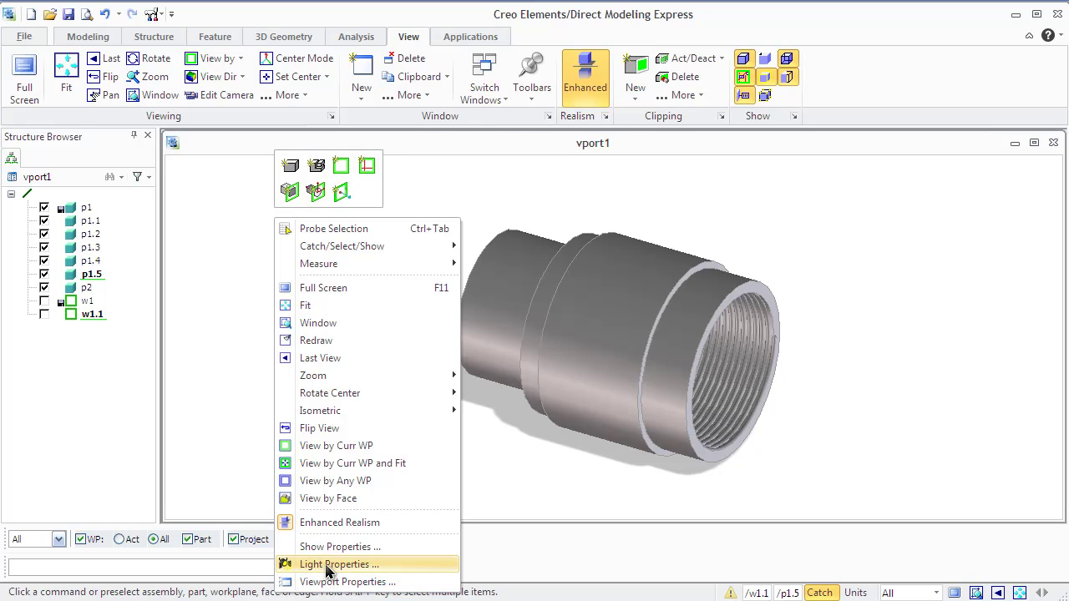
click(327, 566)
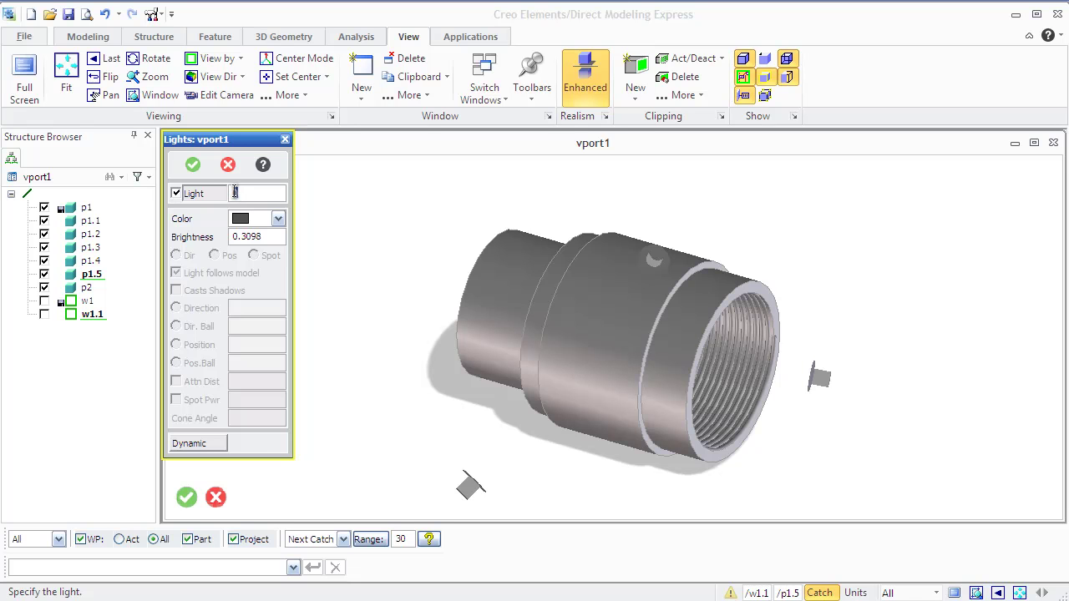
click(234, 193)
text(5)
key(Return)
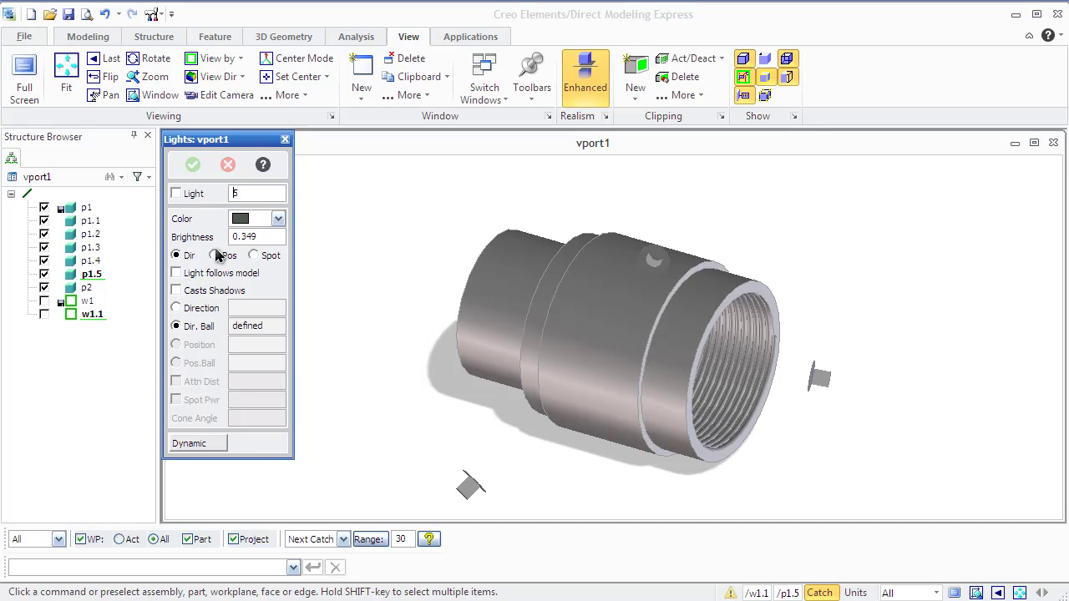
click(215, 256)
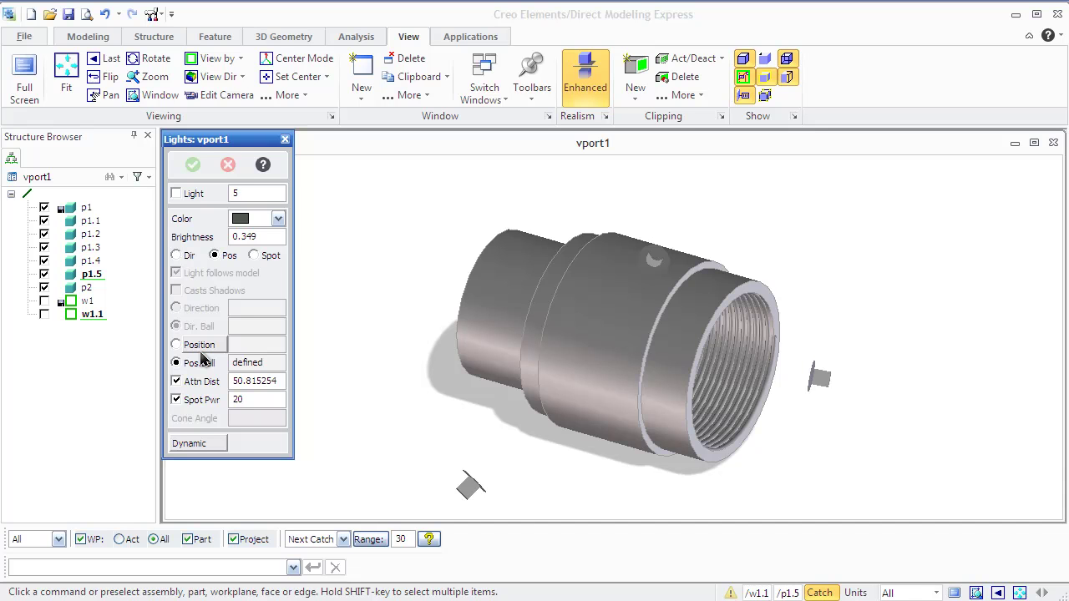
click(278, 219)
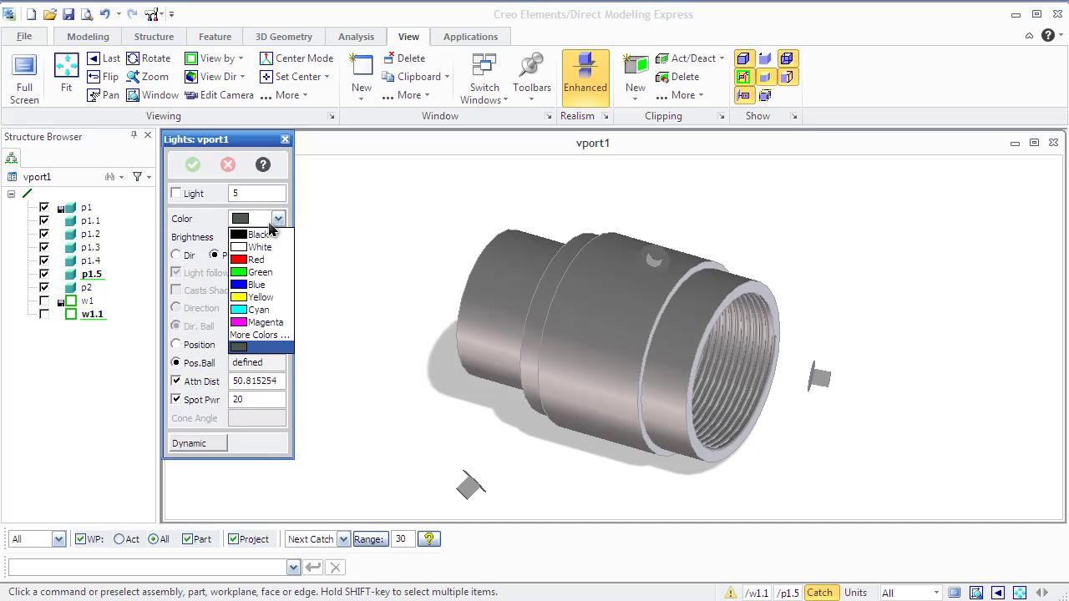
Make light 5 a cyan spotlight, adjust its direction on the part, and close the Lights dialog.
click(250, 310)
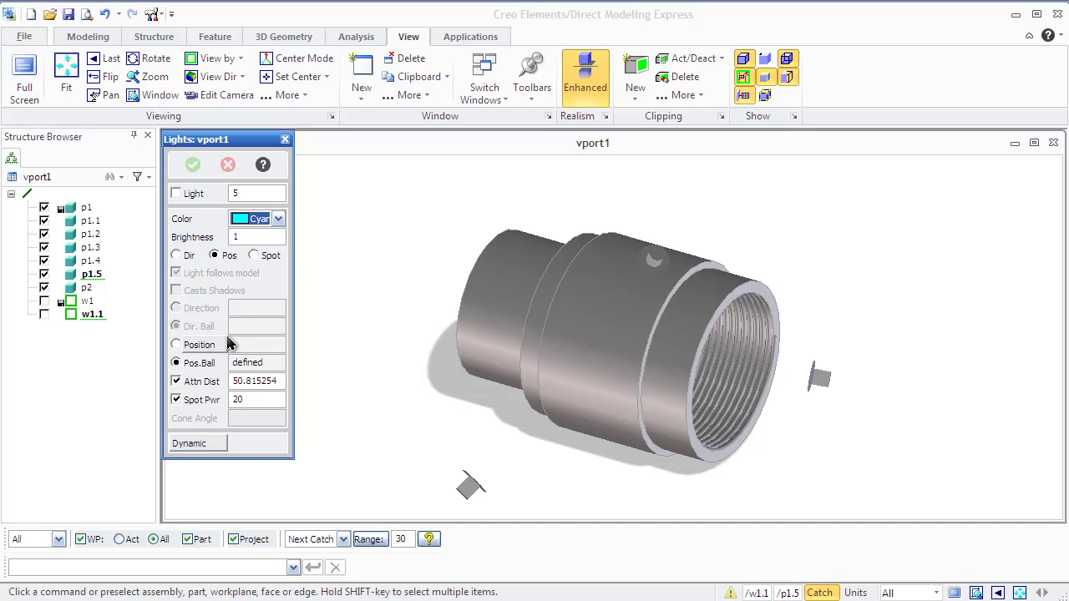
click(254, 256)
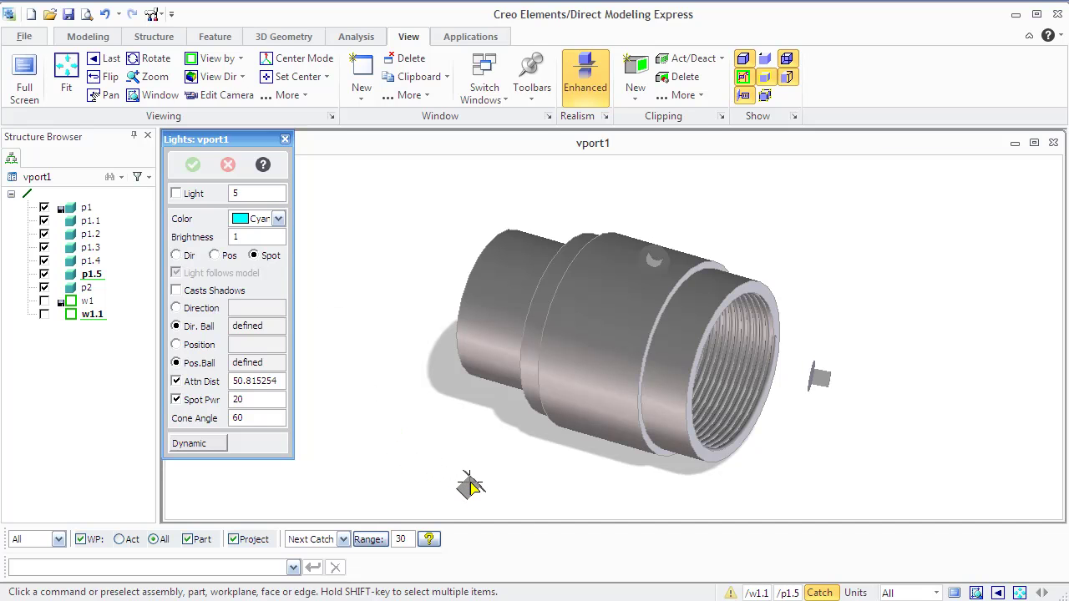
drag(470, 486, 451, 461)
mouse_move(452, 461)
middle_down()
mouse_move(420, 440)
mouse_move(418, 474)
mouse_move(467, 478)
middle_up()
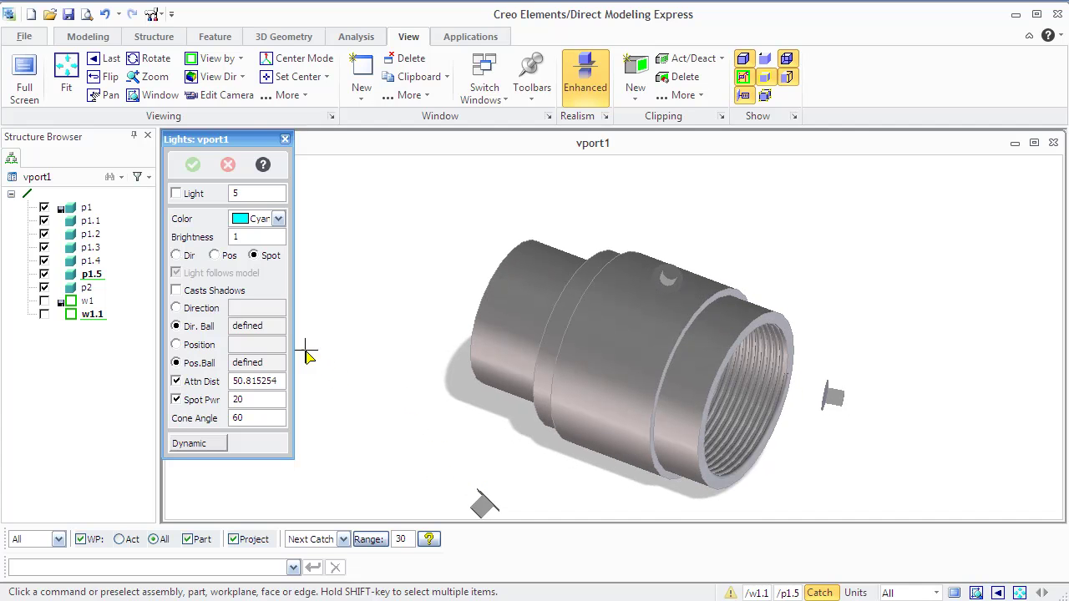
click(213, 447)
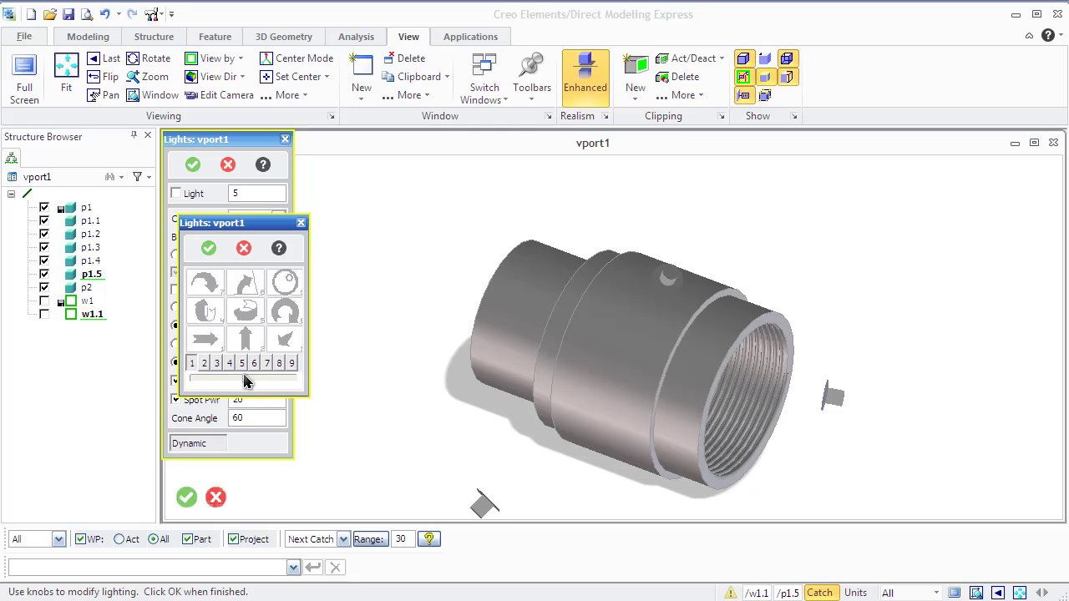
click(209, 249)
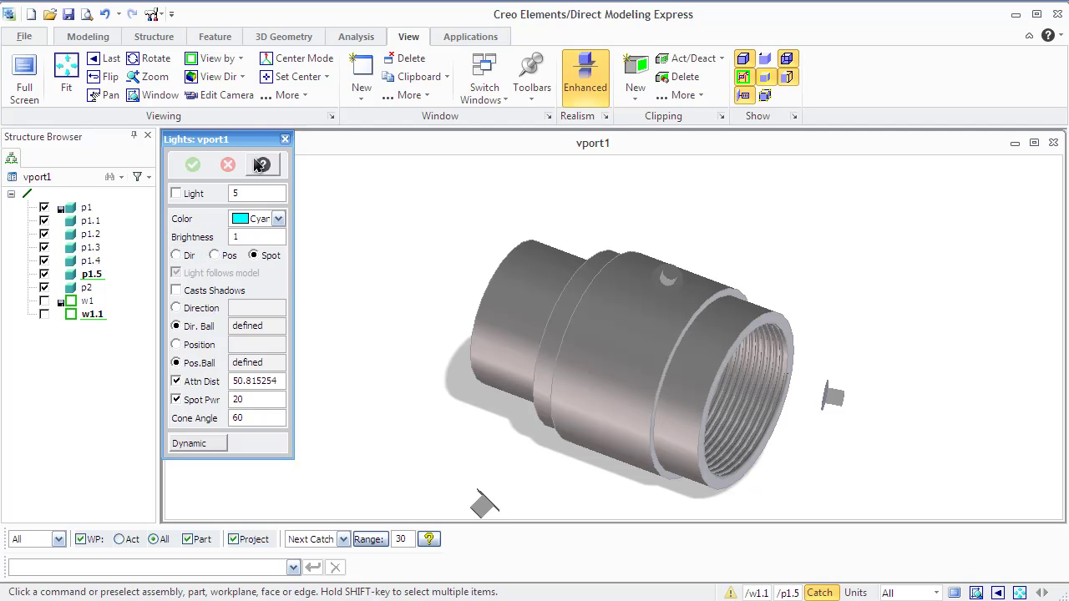
click(285, 141)
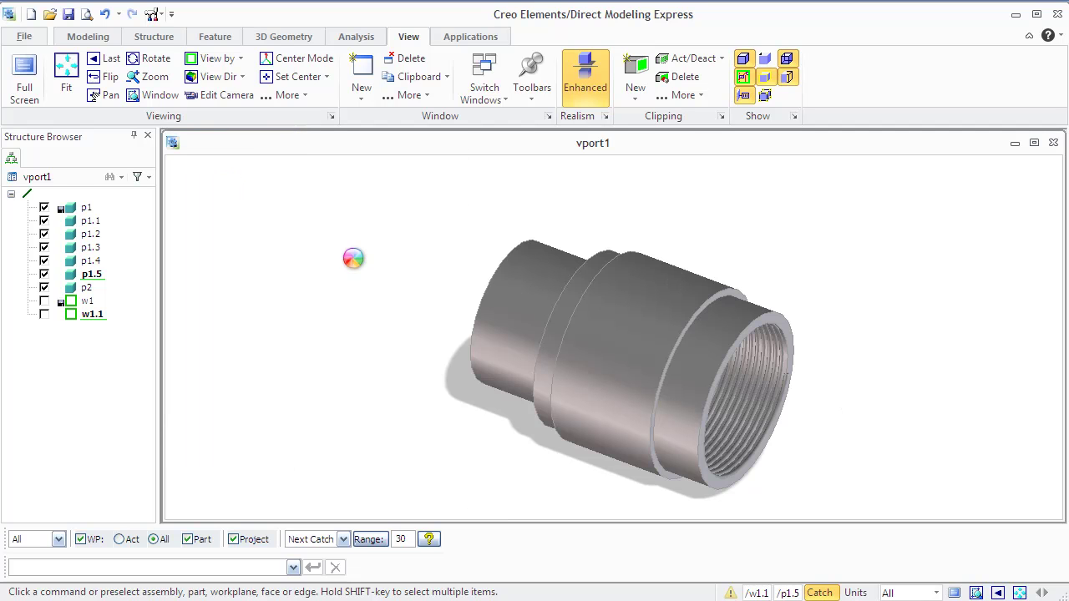
In Viewport Properties, review Light and Background settings, then switch to perspective projection.
right_click(344, 249)
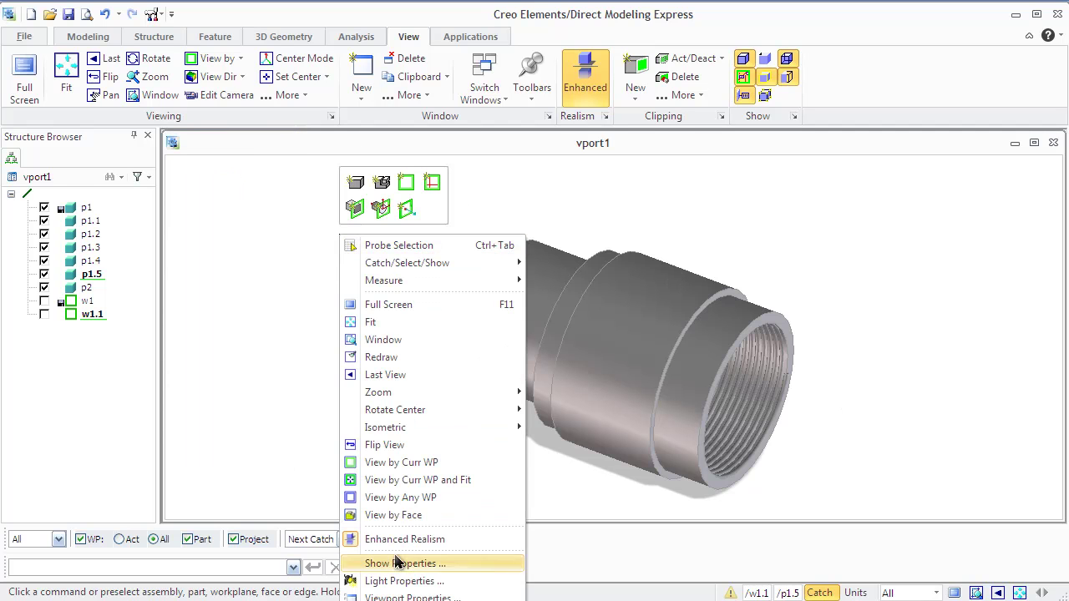
click(388, 598)
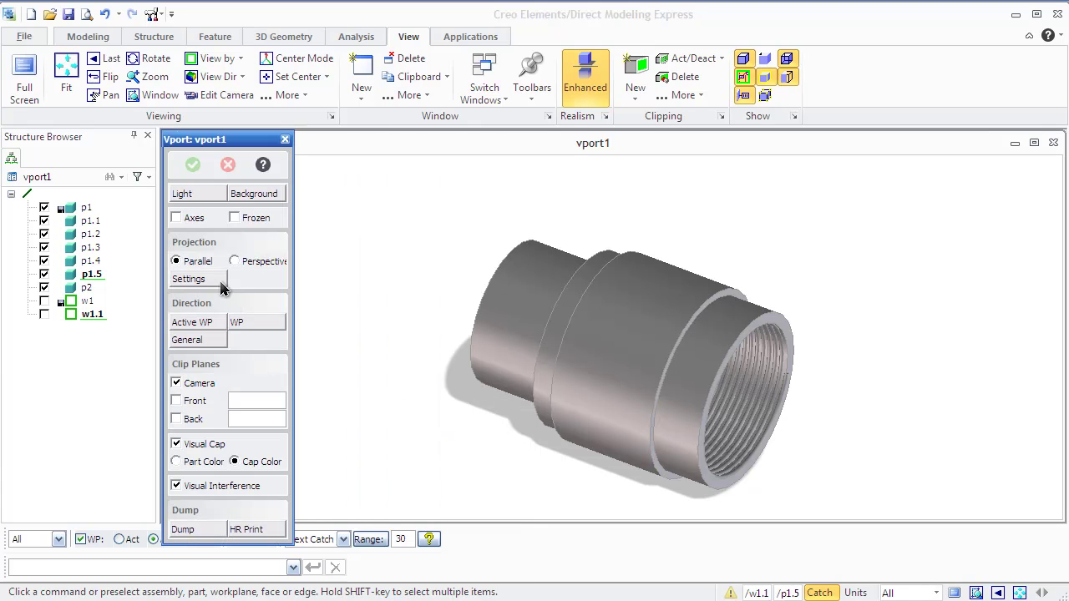
click(199, 195)
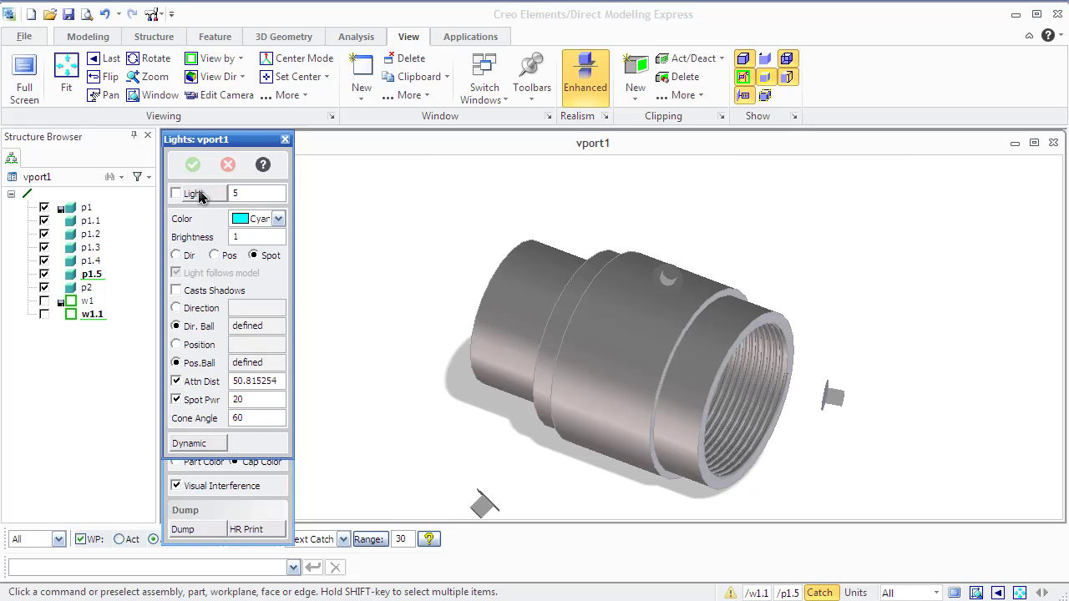
click(285, 140)
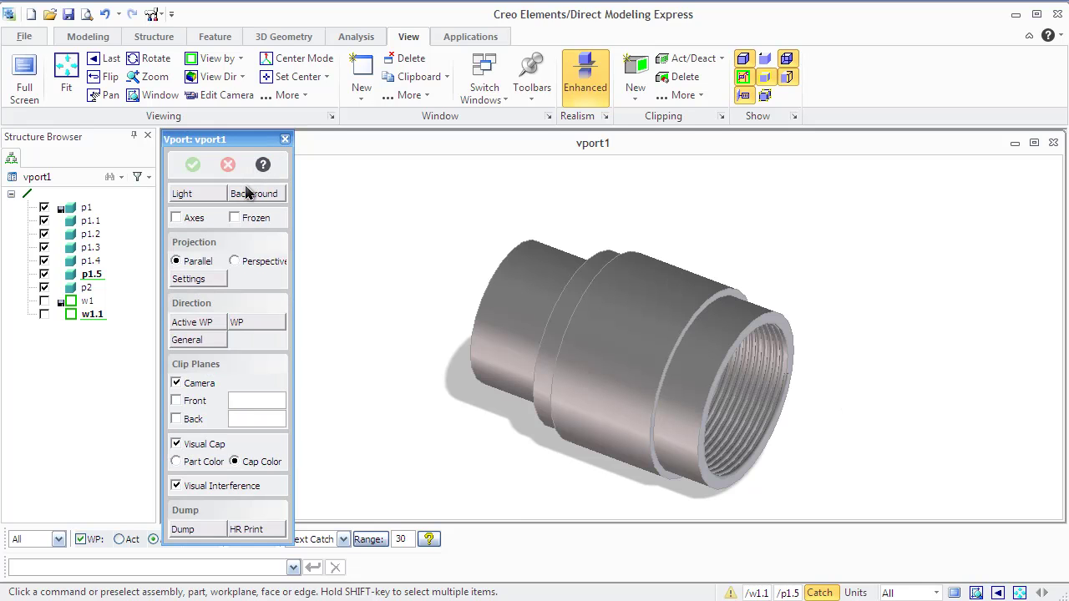
click(247, 195)
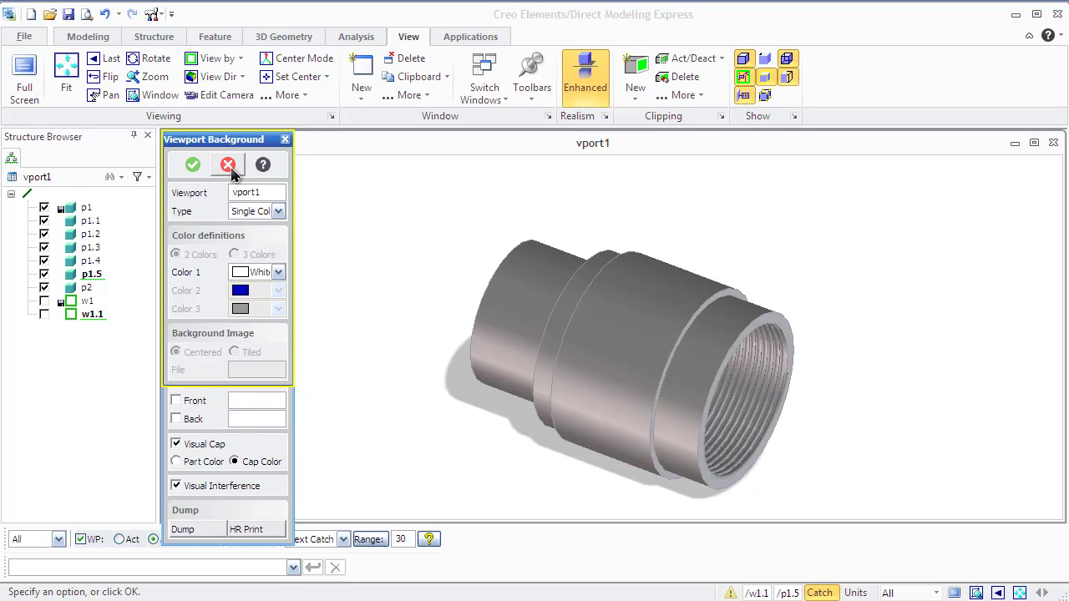
click(230, 166)
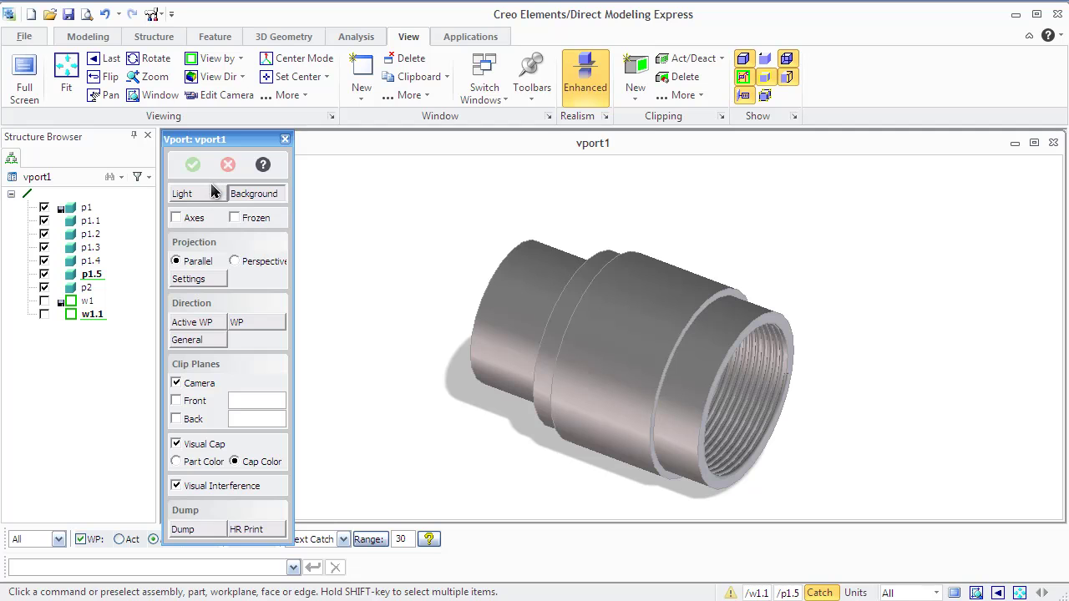
click(235, 262)
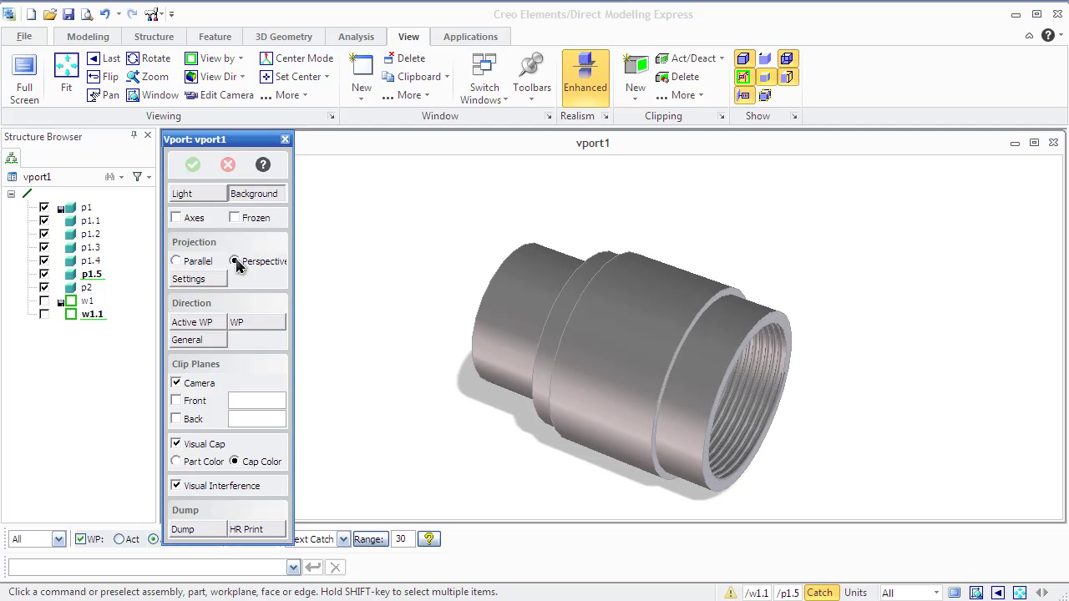
Restore parallel projection, toggle Visual Cap off and on, pick Active WP then General, and apply.
click(189, 263)
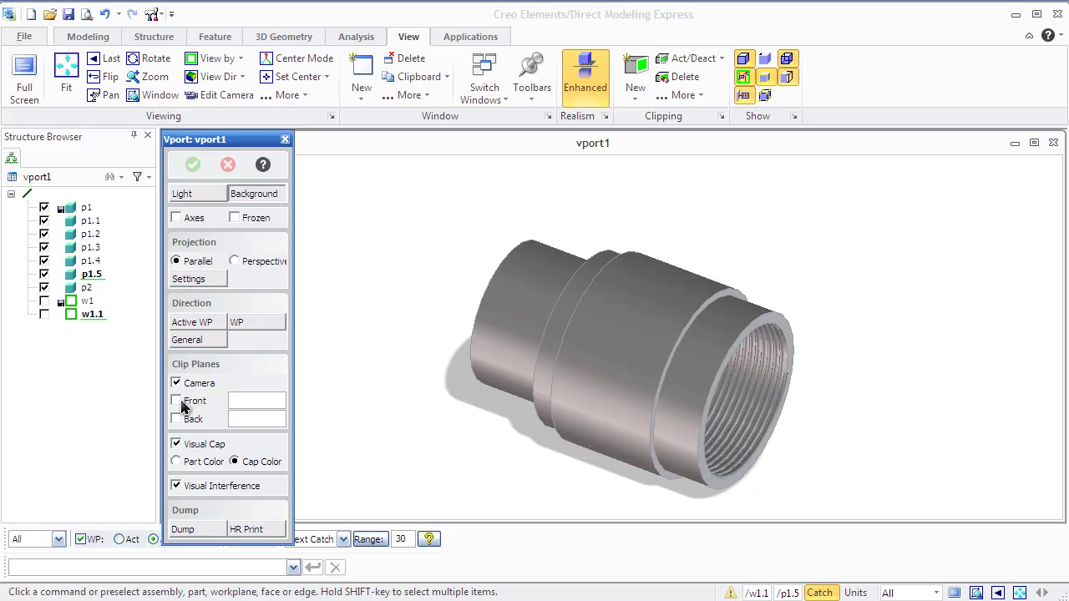
click(177, 444)
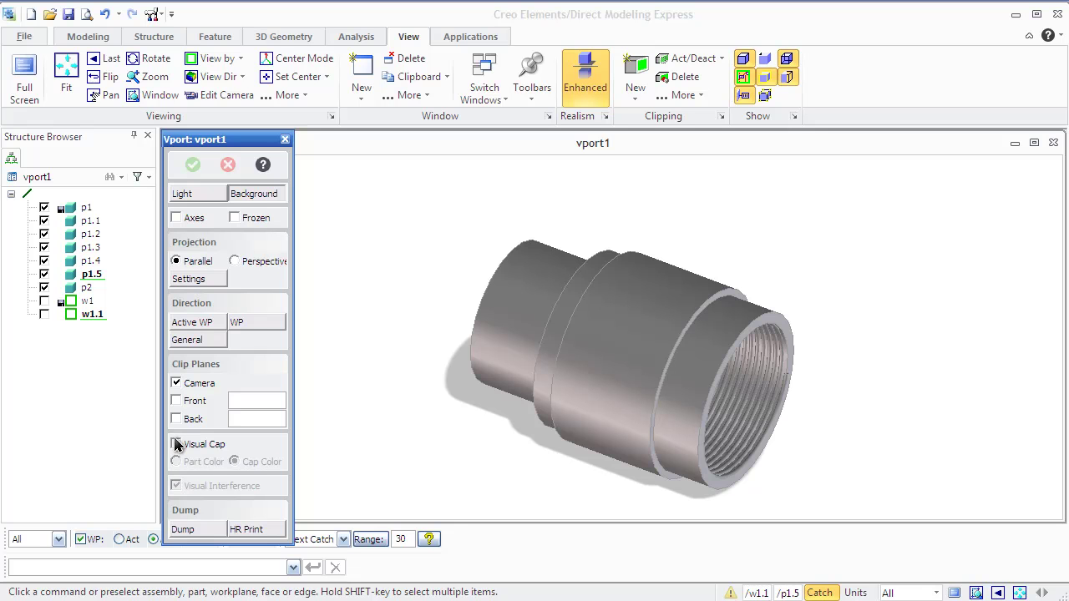
click(176, 444)
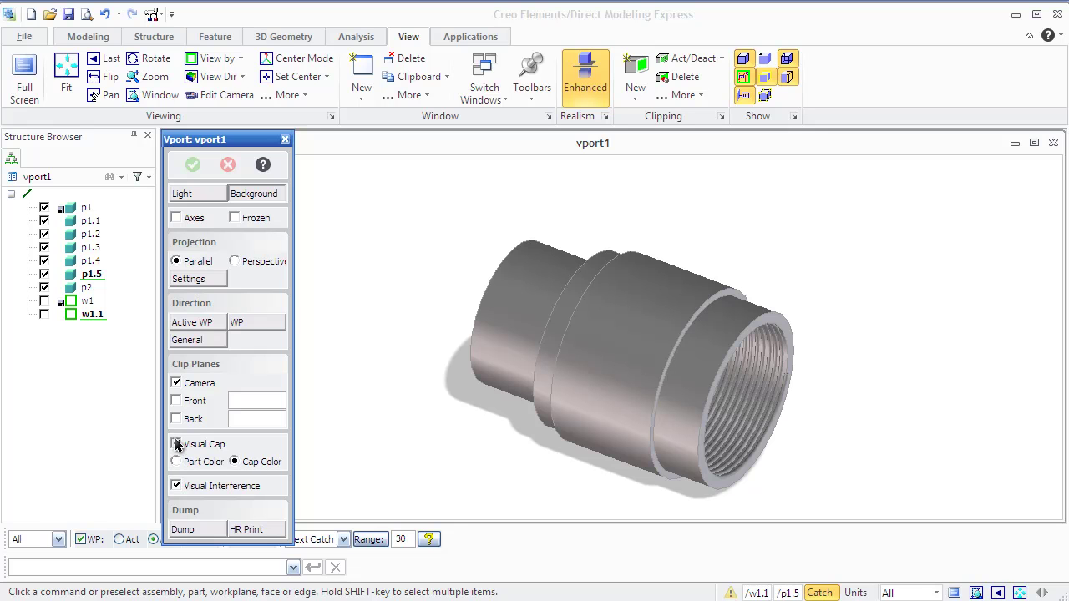
click(178, 328)
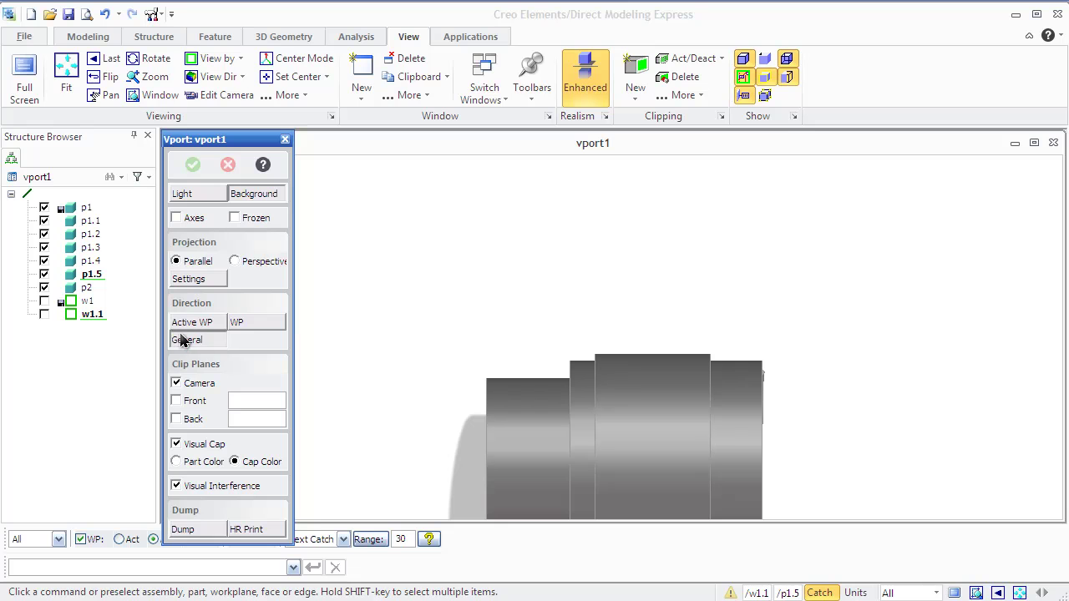
click(182, 339)
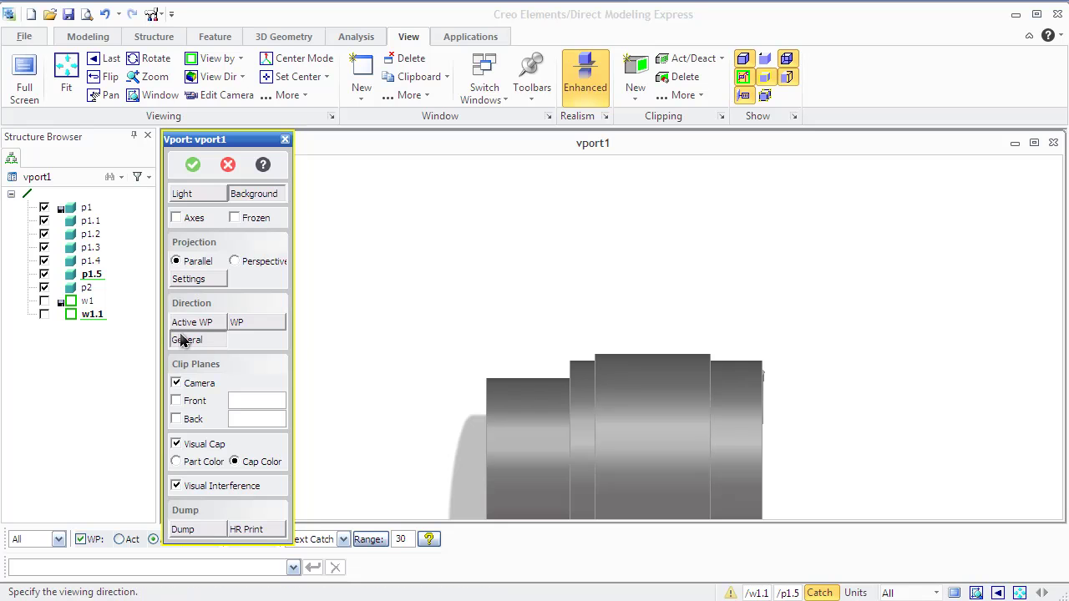
click(188, 169)
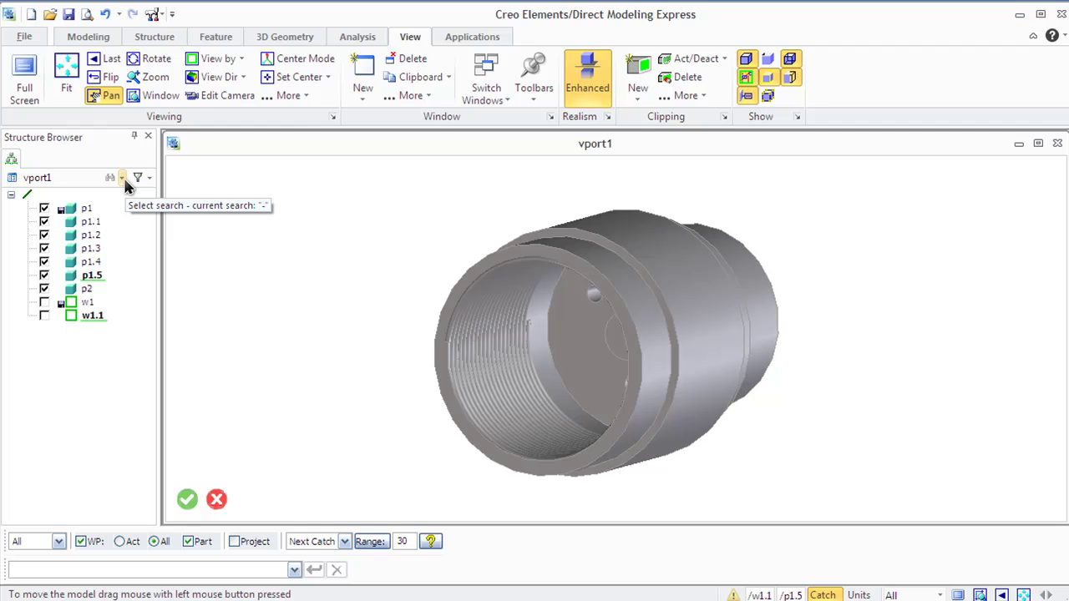
click(123, 178)
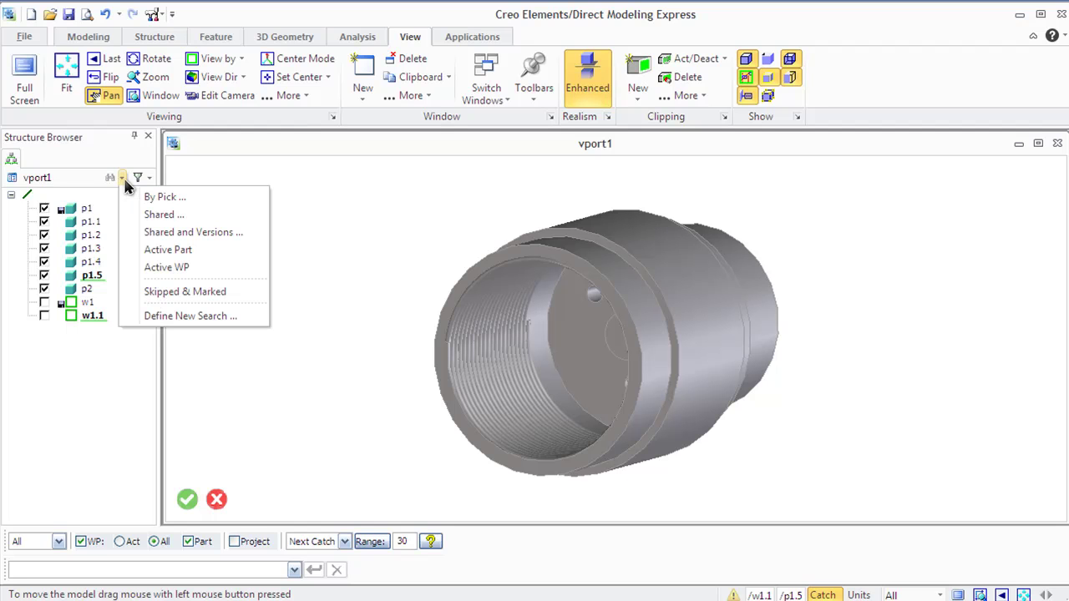
click(123, 180)
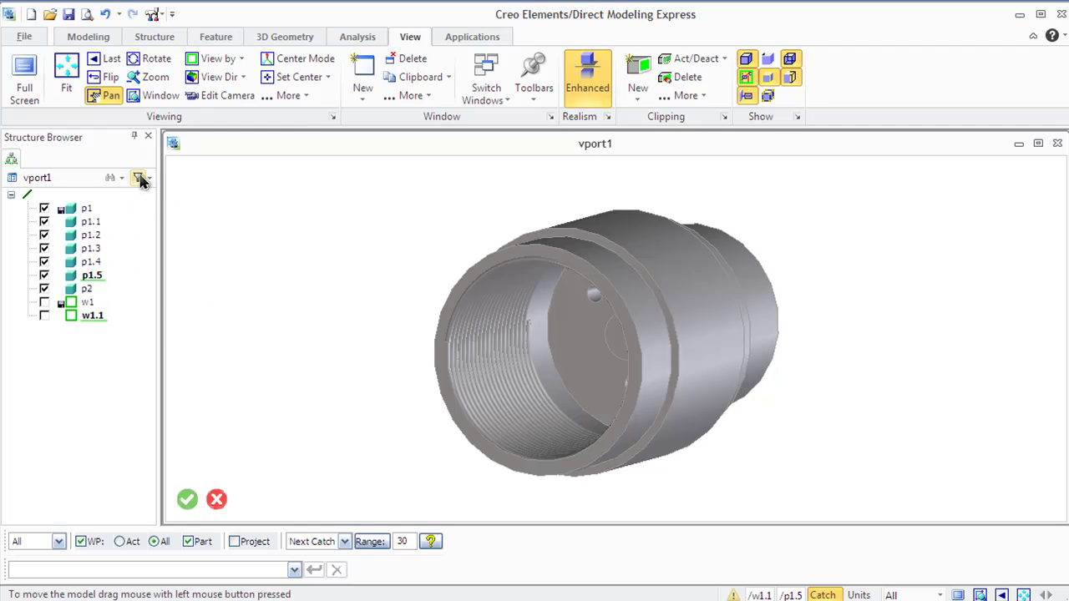
click(152, 179)
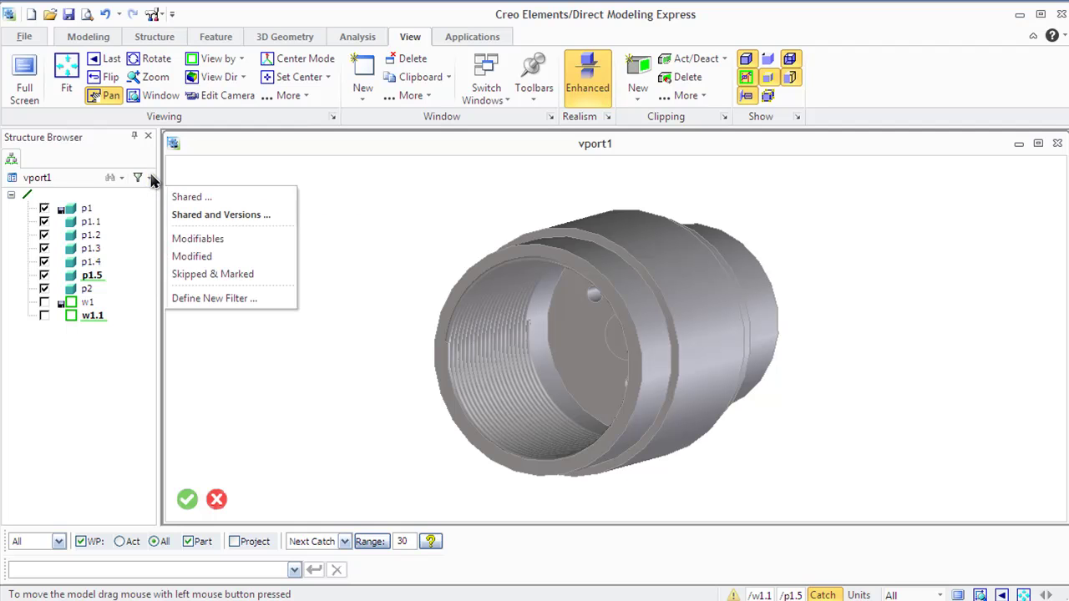
click(151, 179)
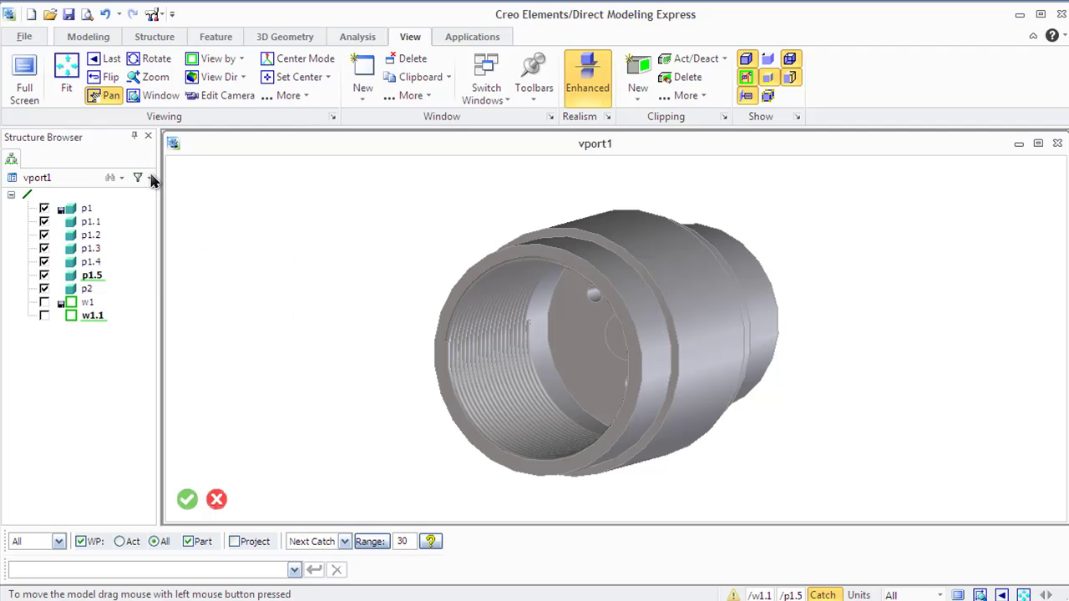
right_click(30, 373)
mouse_move(62, 384)
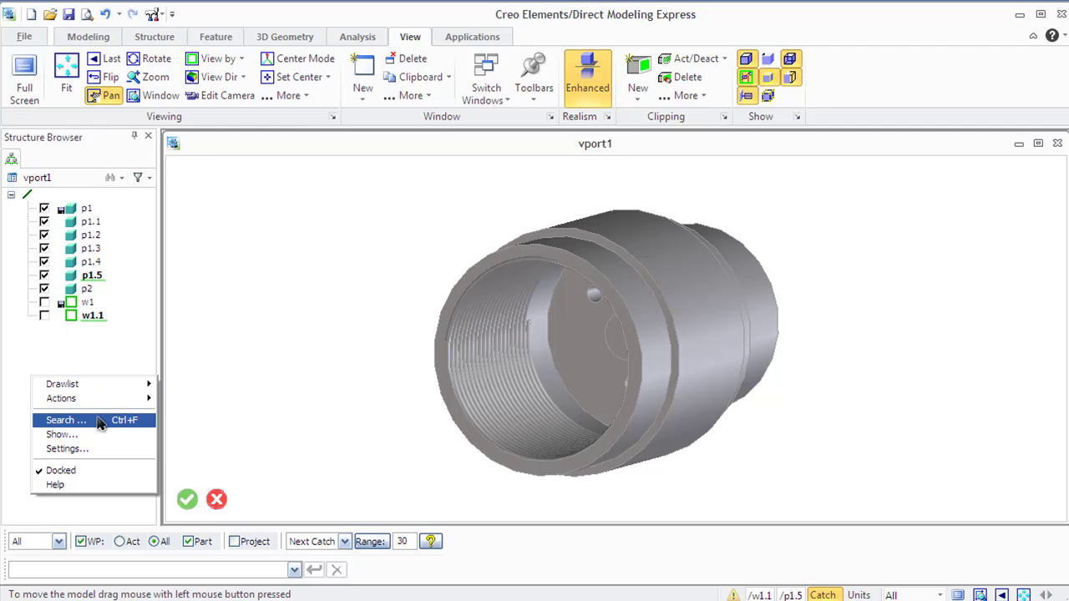
click(97, 422)
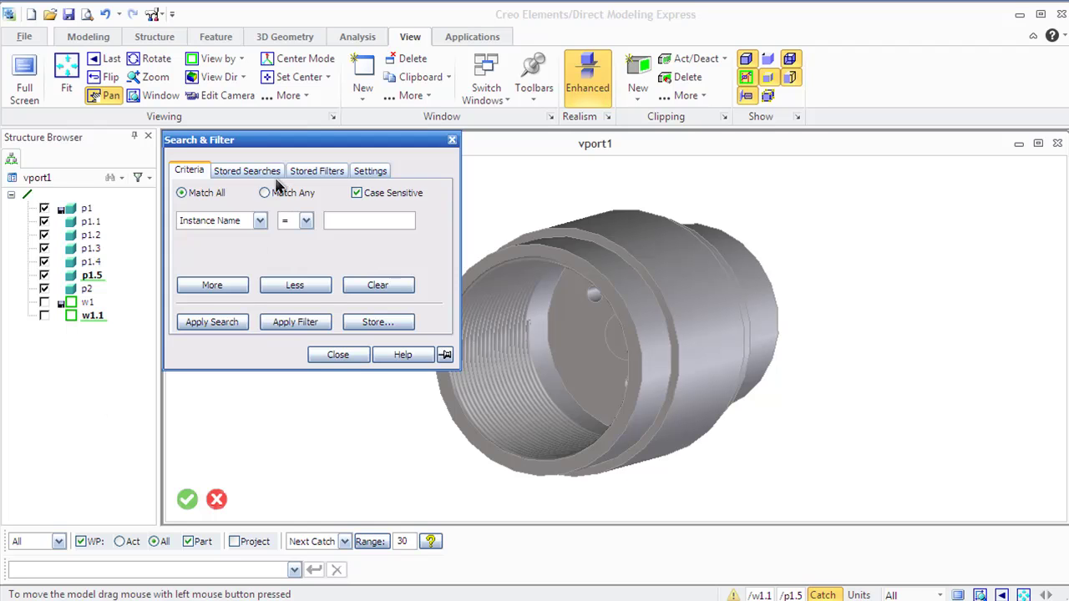
click(272, 172)
click(315, 173)
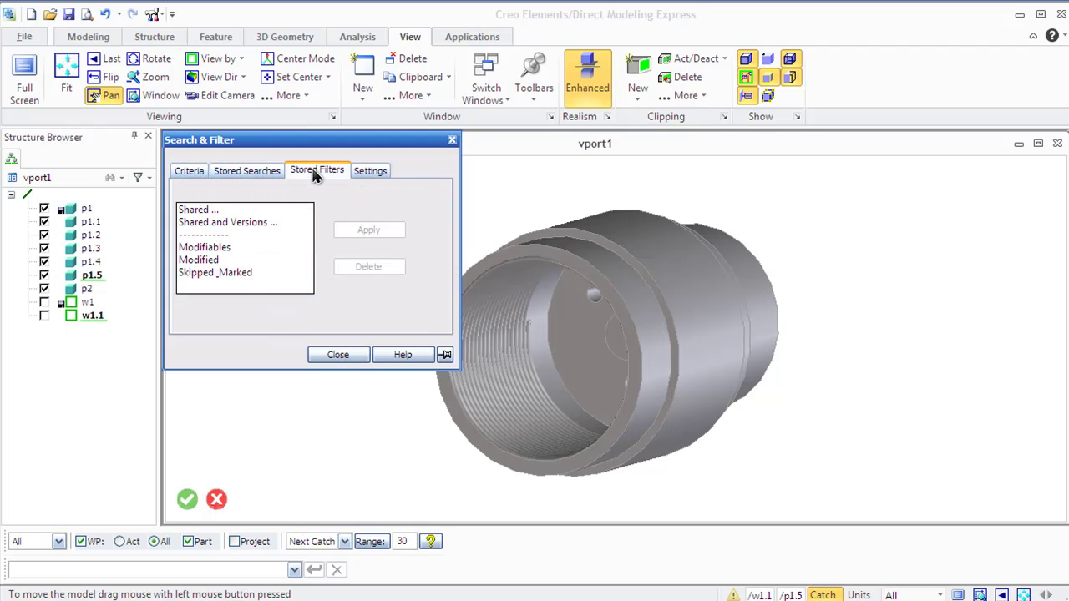
click(364, 173)
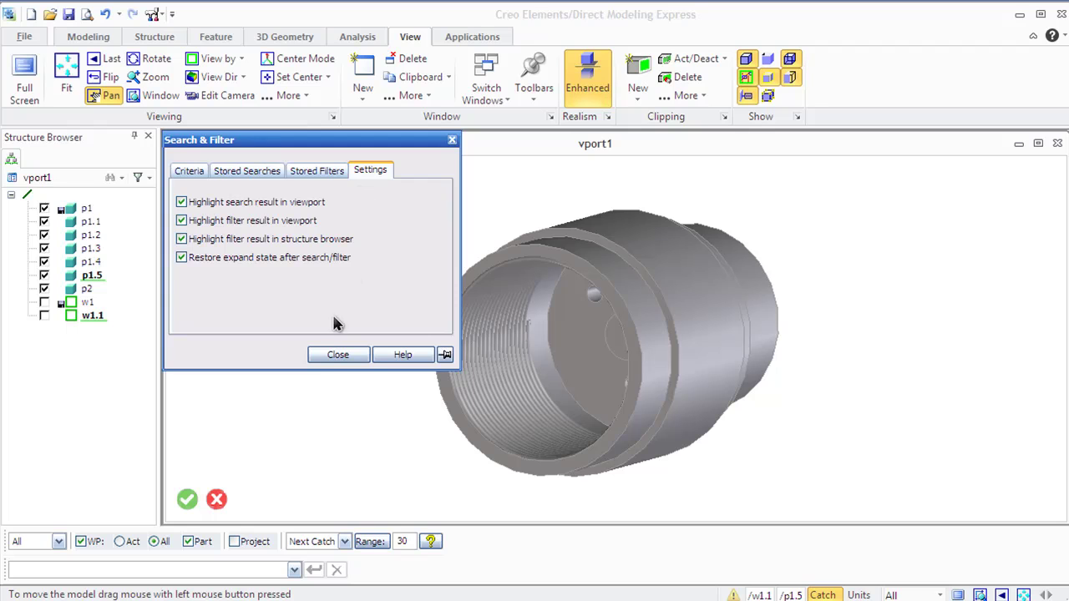
click(330, 357)
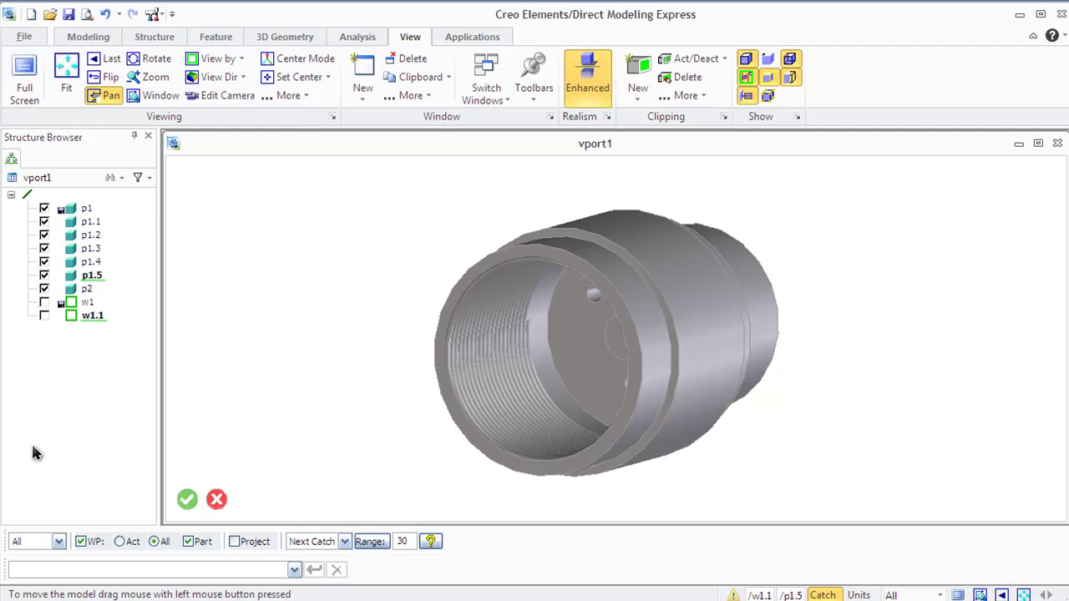
right_click(57, 409)
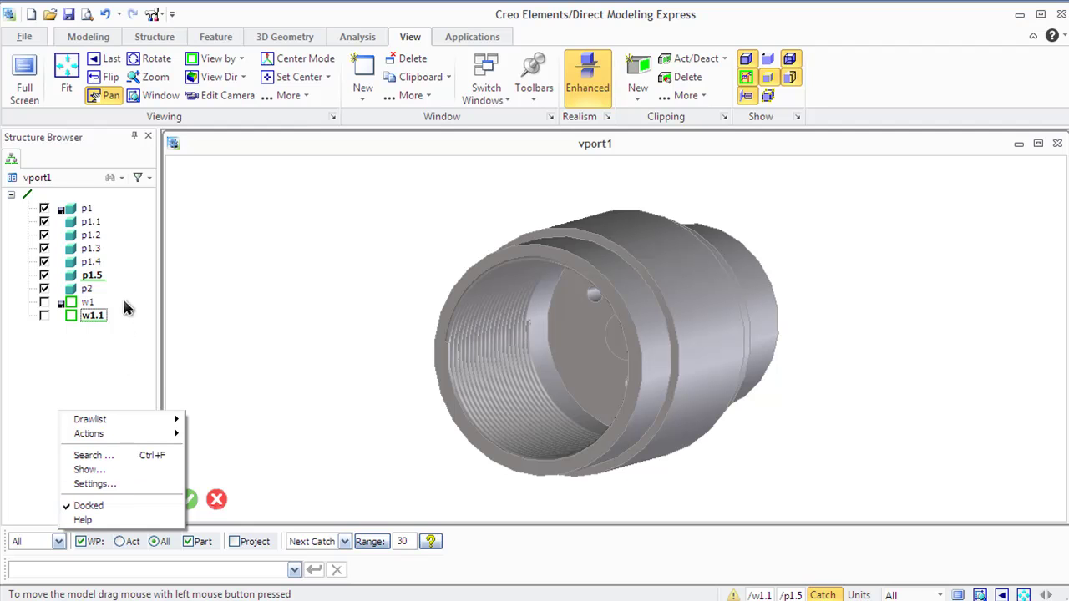
click(268, 286)
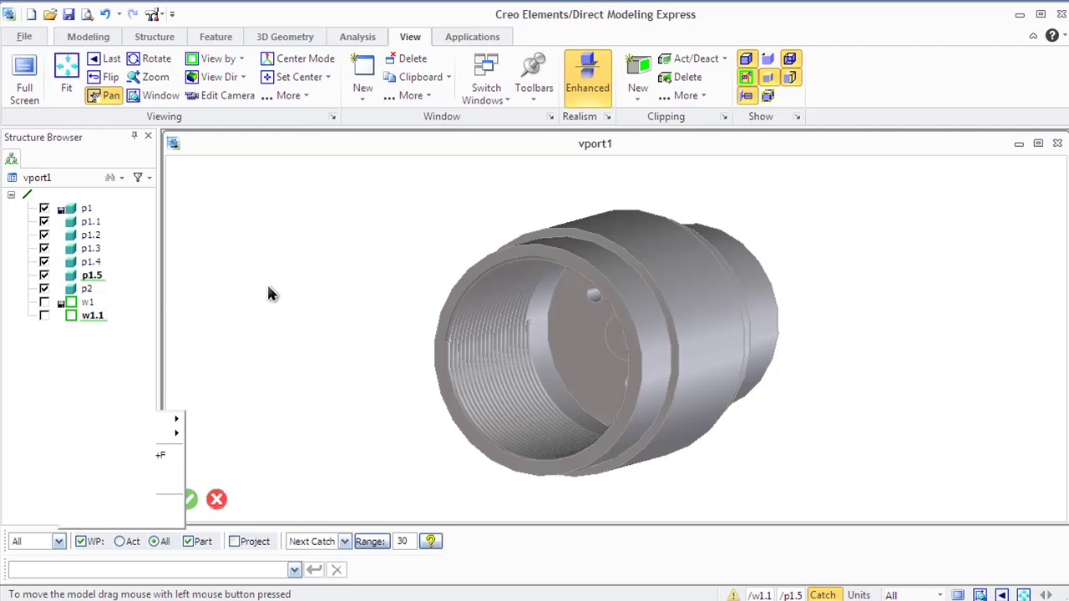